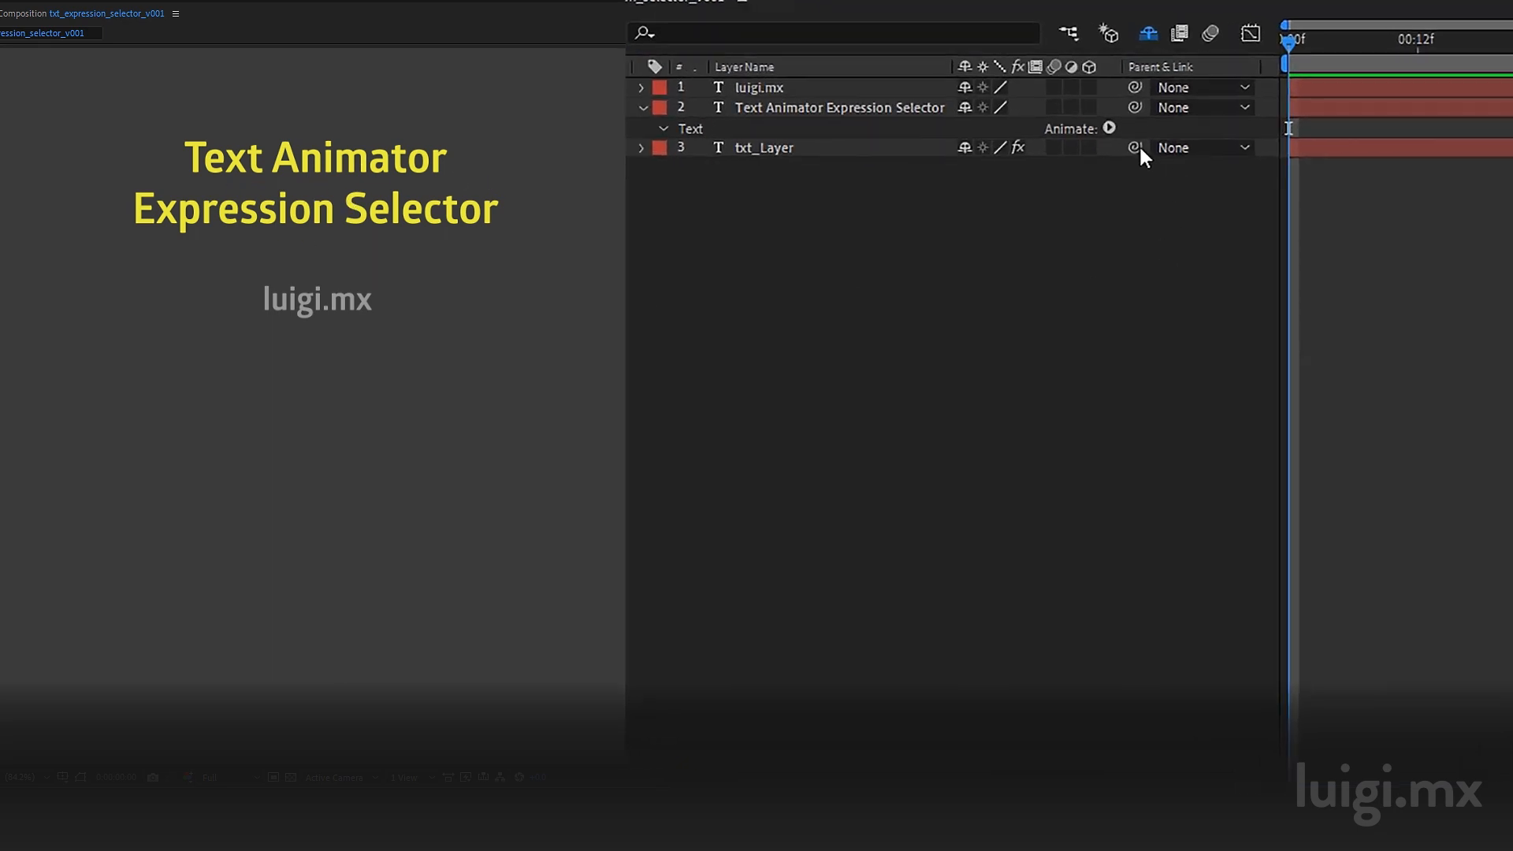
Step: Add a Fill Color animator to the Text Animator Expression Selector text layer
left_click(1109, 129)
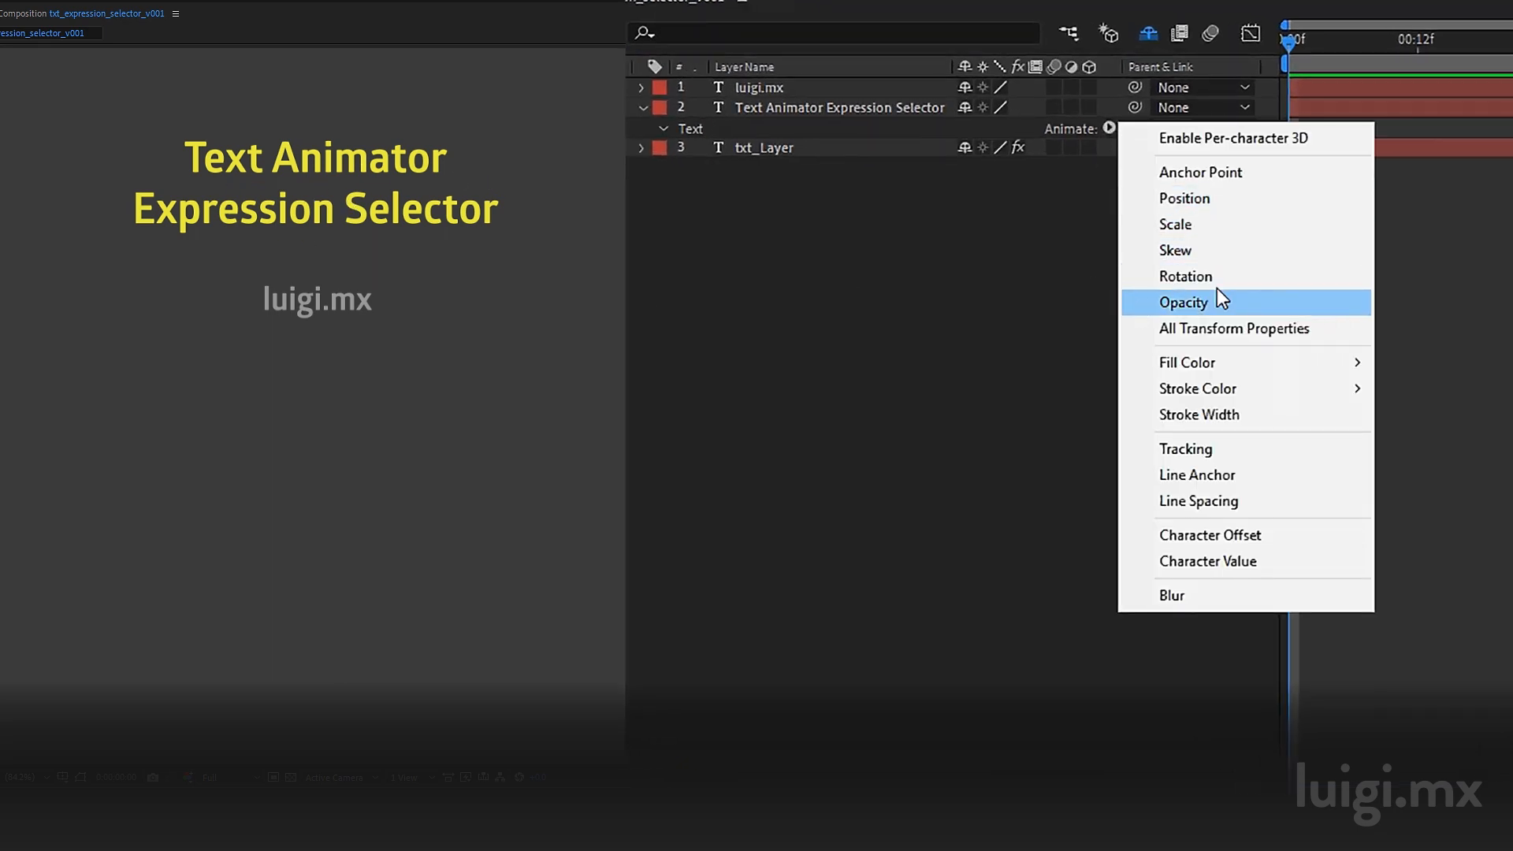
mouse_move(1256, 361)
left_click(1422, 362)
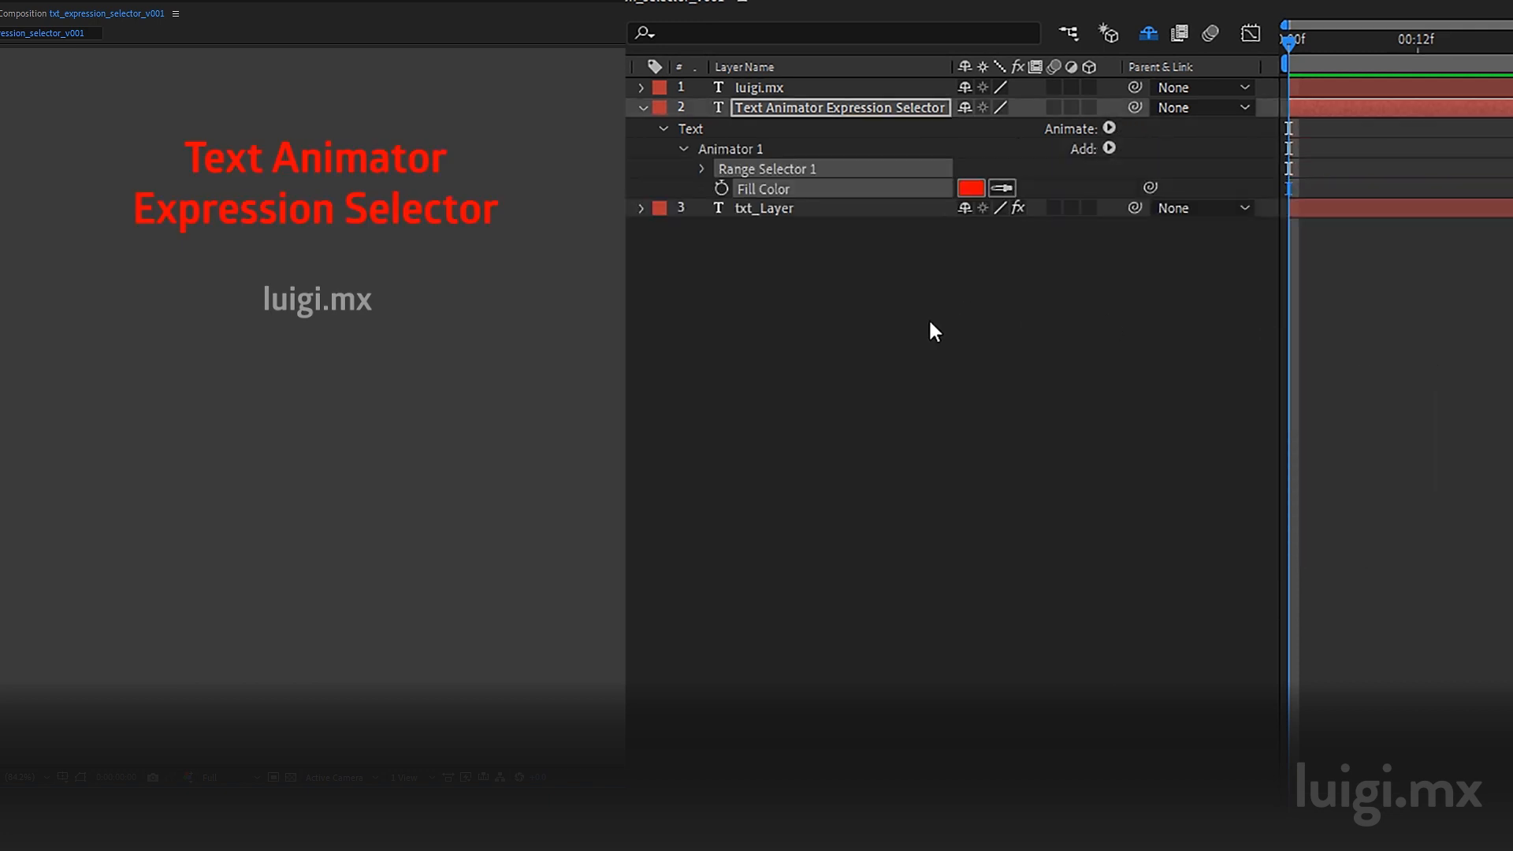
Step: Open Range Selector 1 and set its End to 50%
left_click(704, 169)
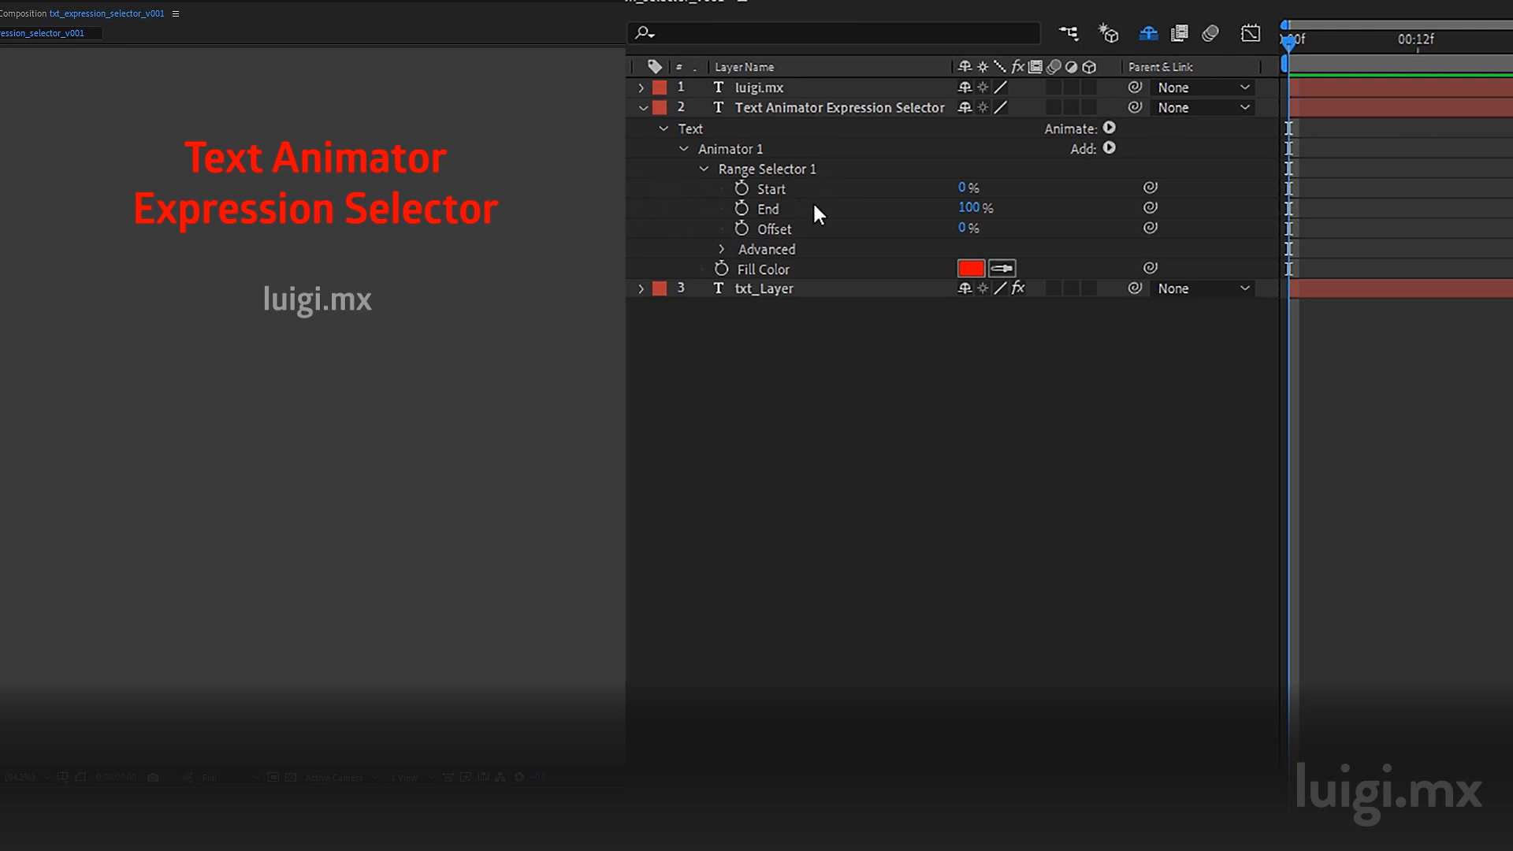
left_click(968, 206)
type("50")
key("Return")
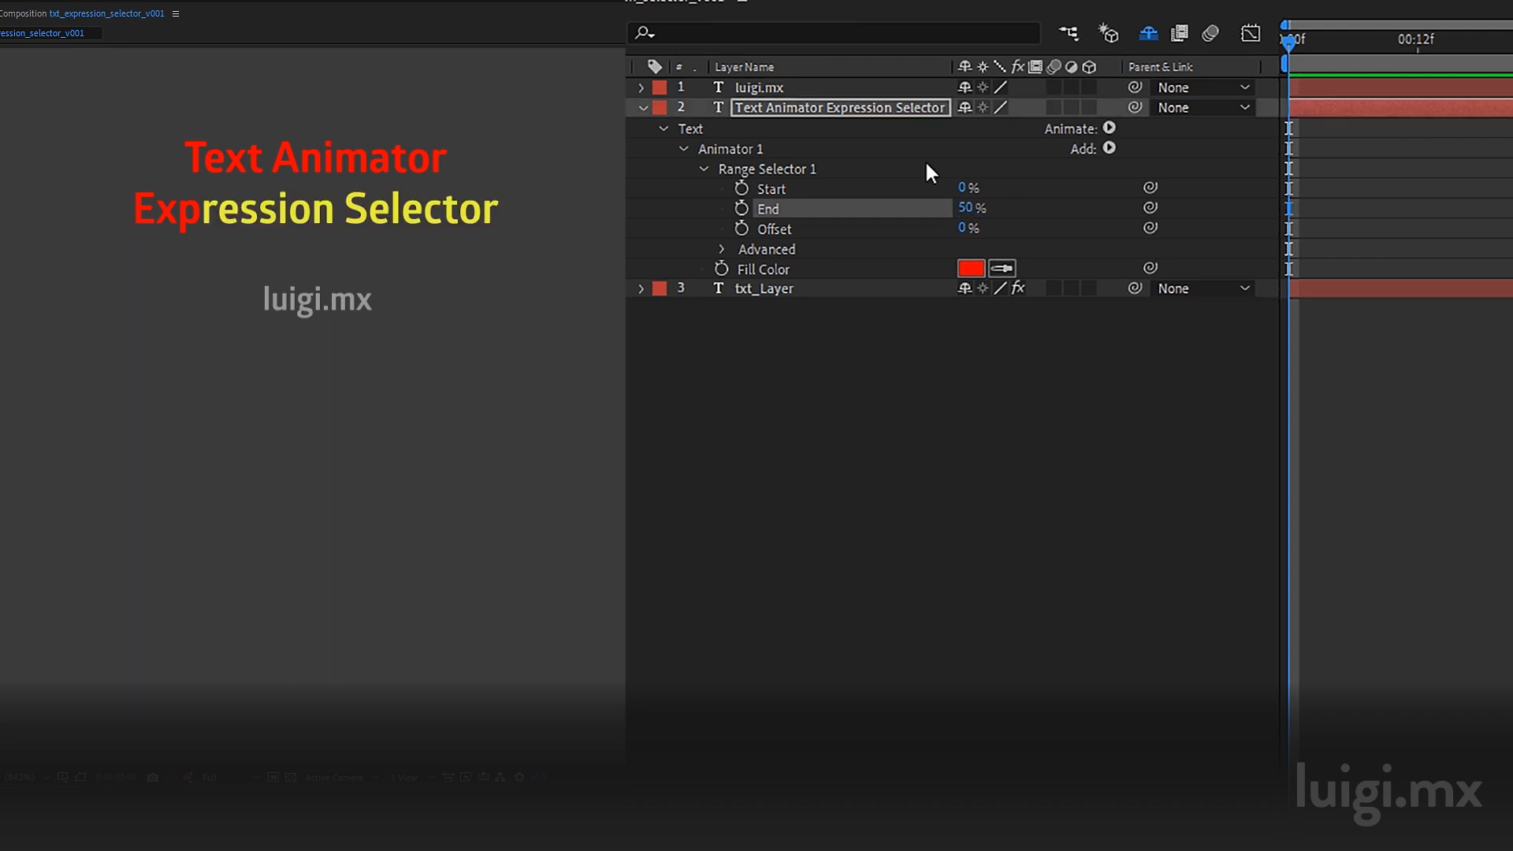
Step: Open the range selector's Advanced options and set Units to Index
left_click(722, 249)
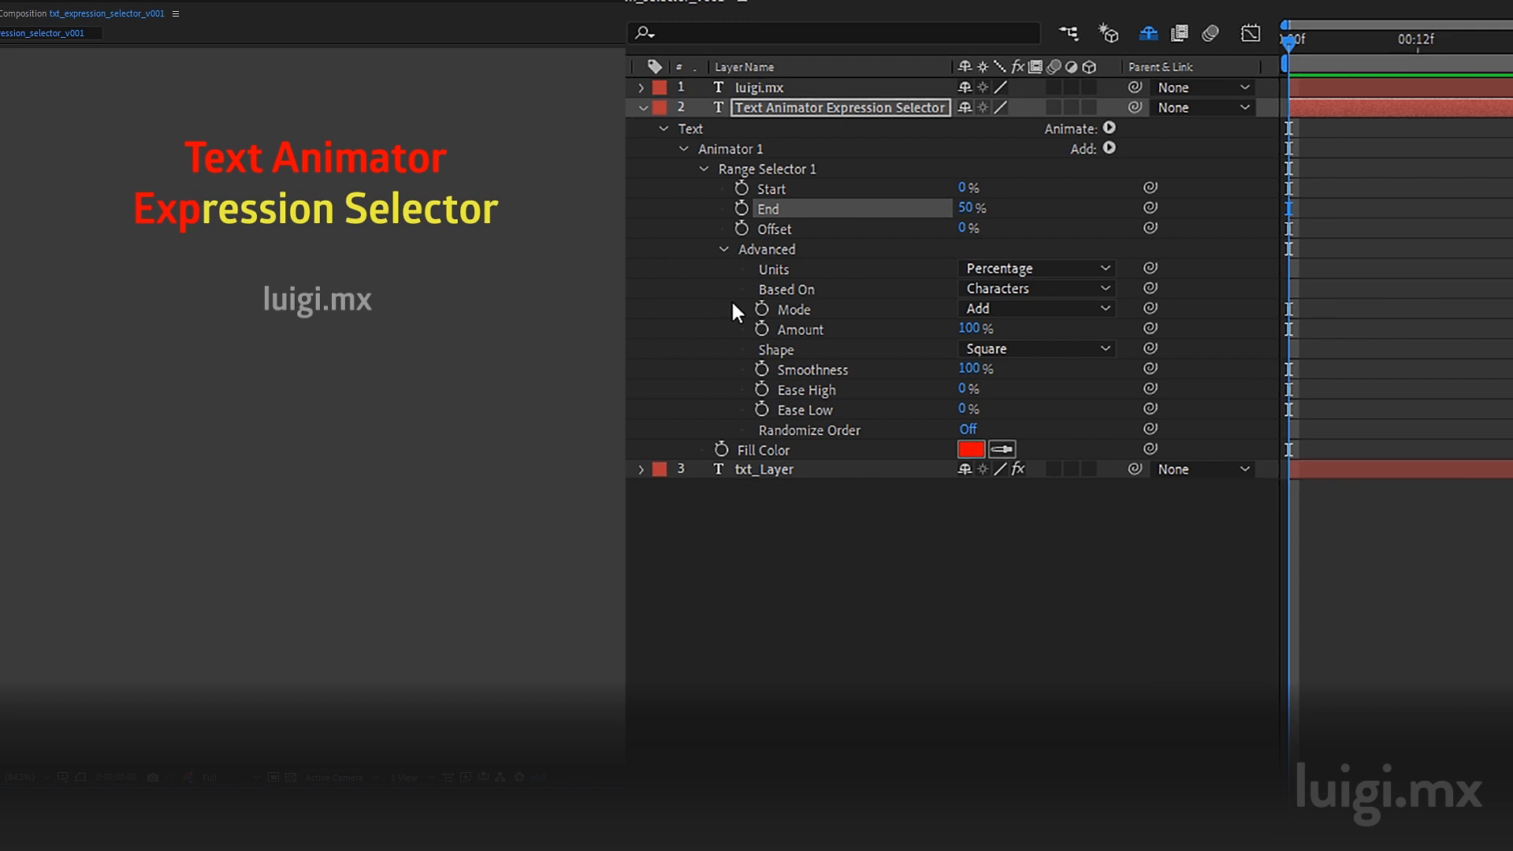
left_click(1010, 292)
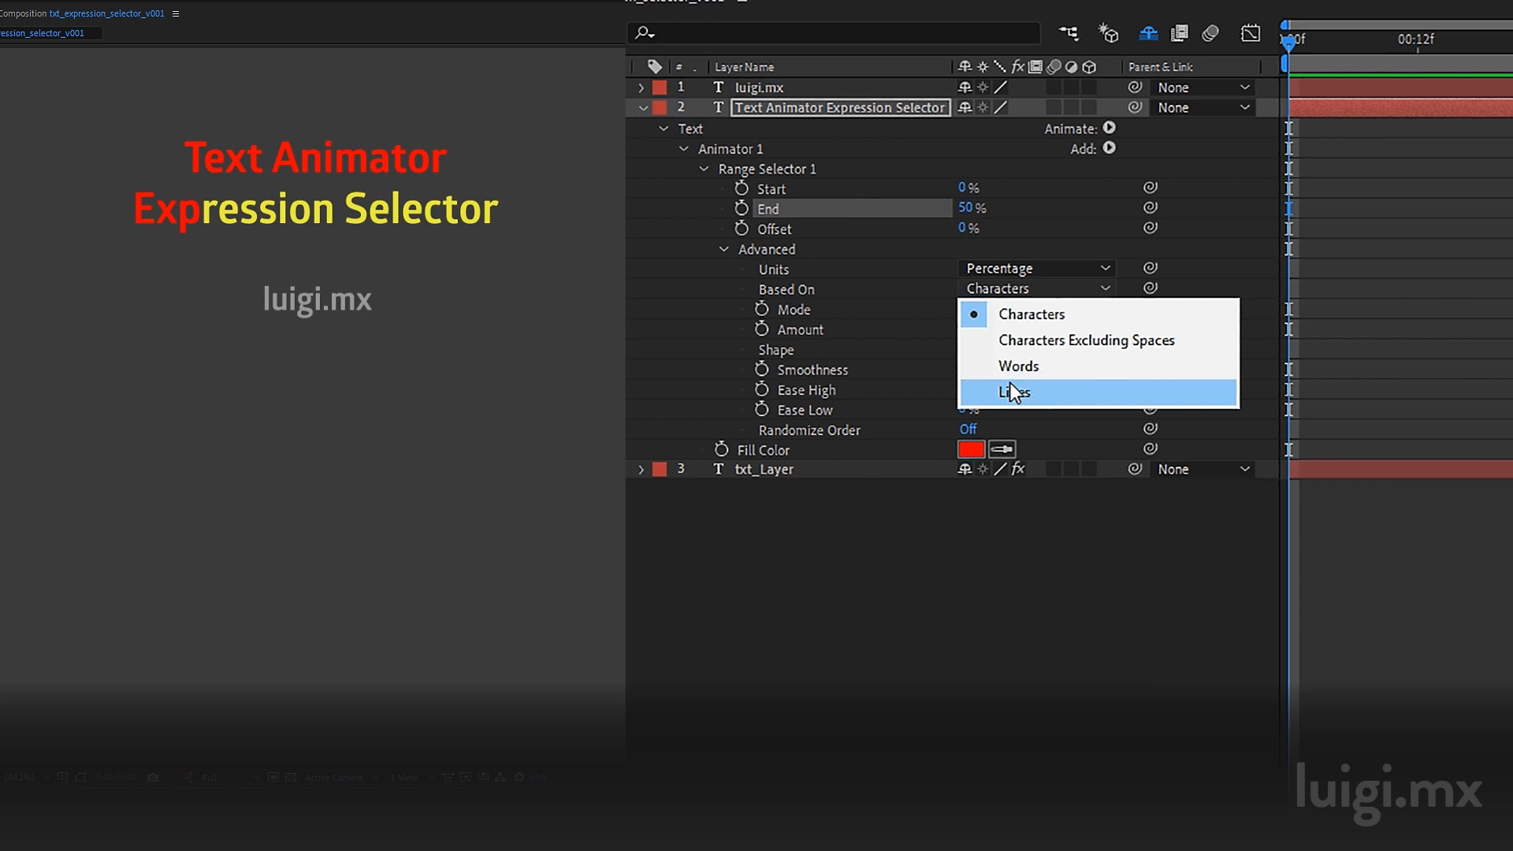
left_click(651, 348)
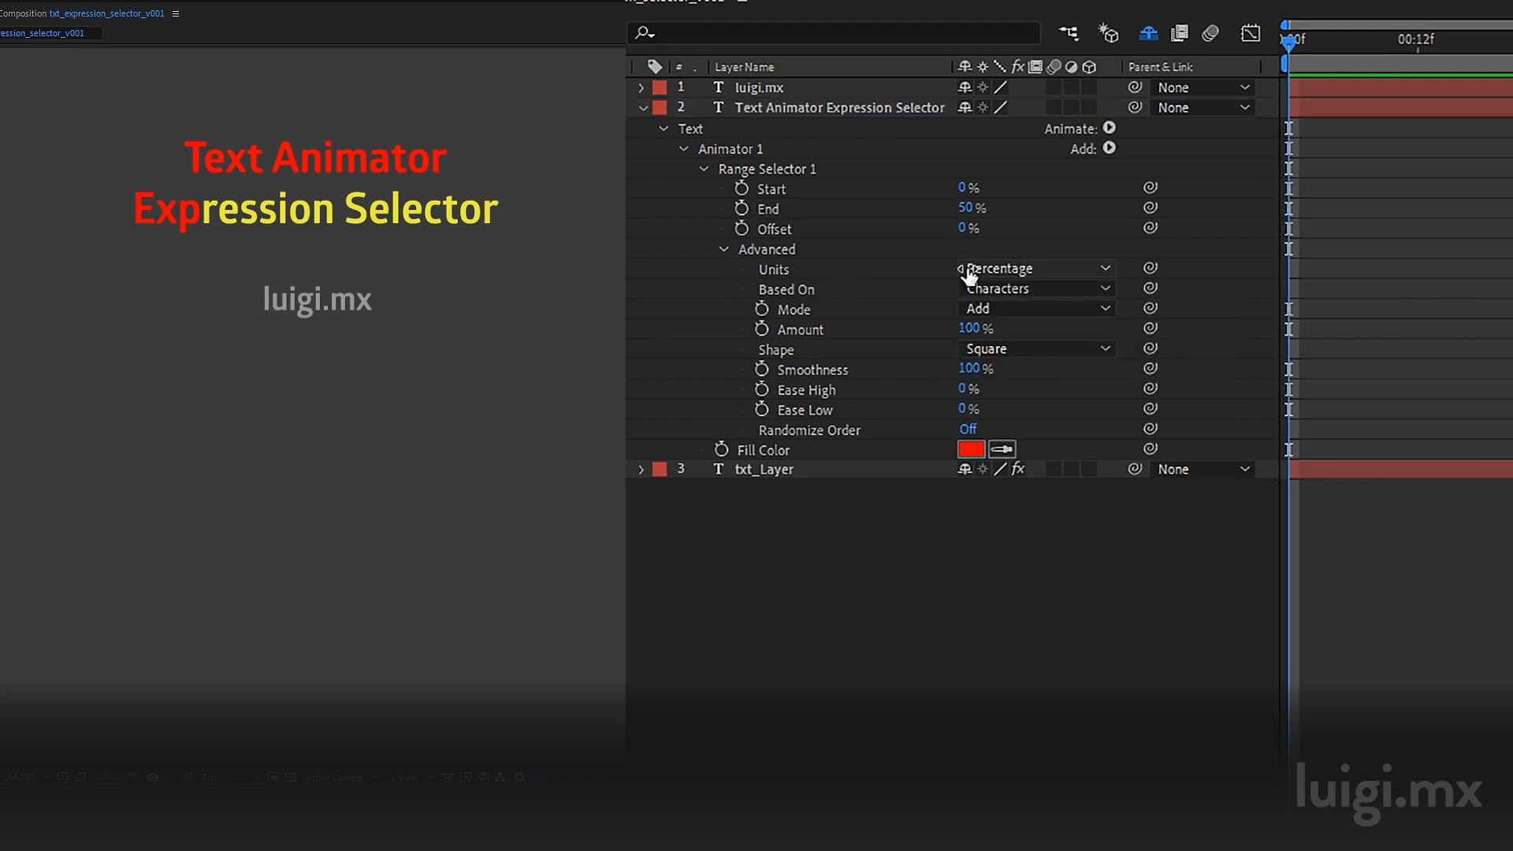
left_click(1013, 270)
left_click(1024, 319)
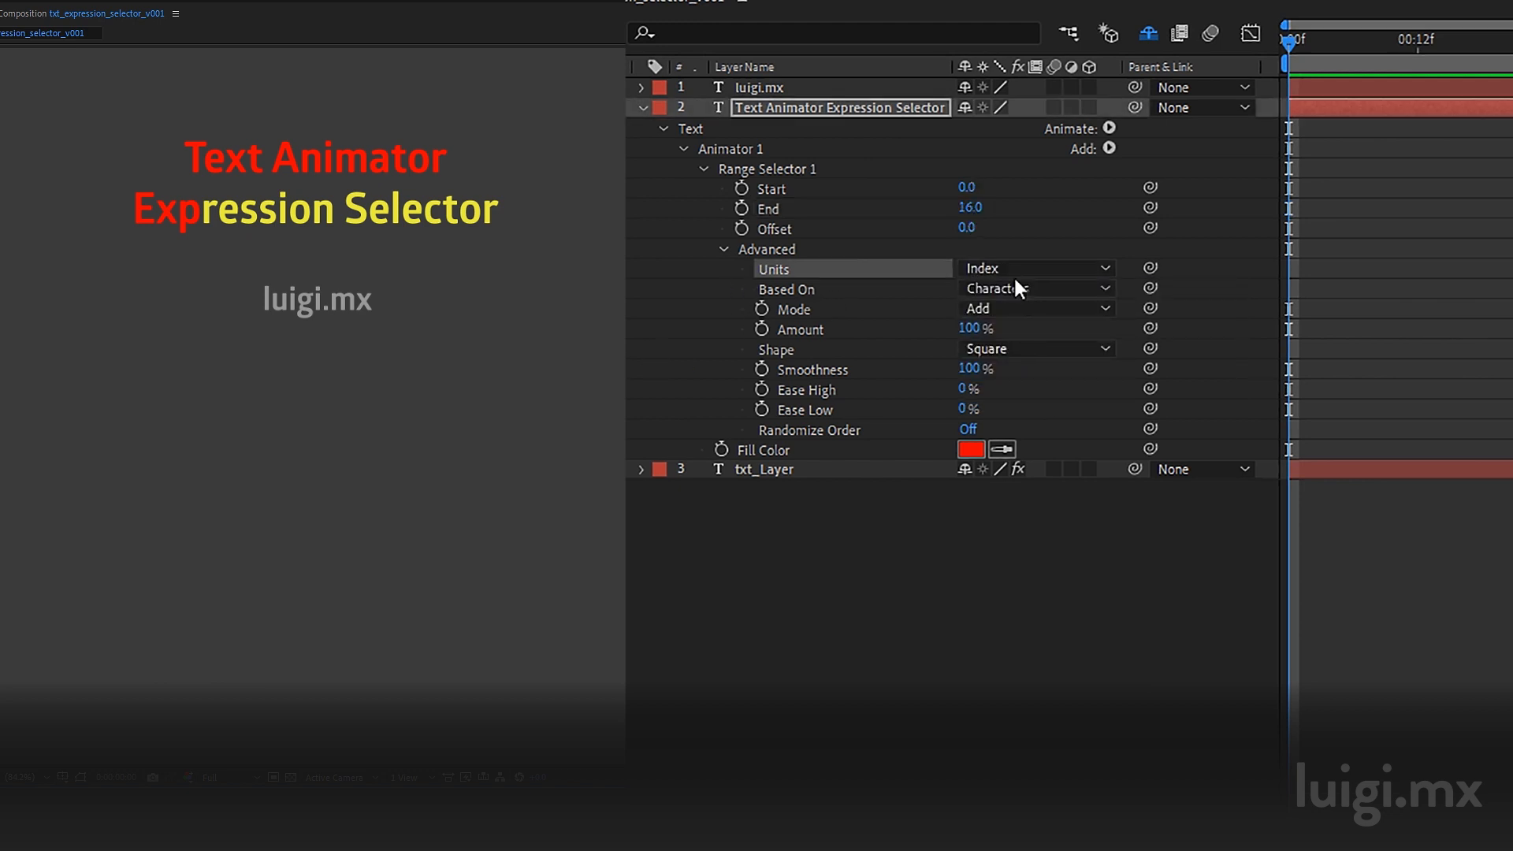
Step: Set the range selector's End to 1
left_click_drag(965, 207, 968, 205)
left_click(969, 207)
type("1")
key("Return")
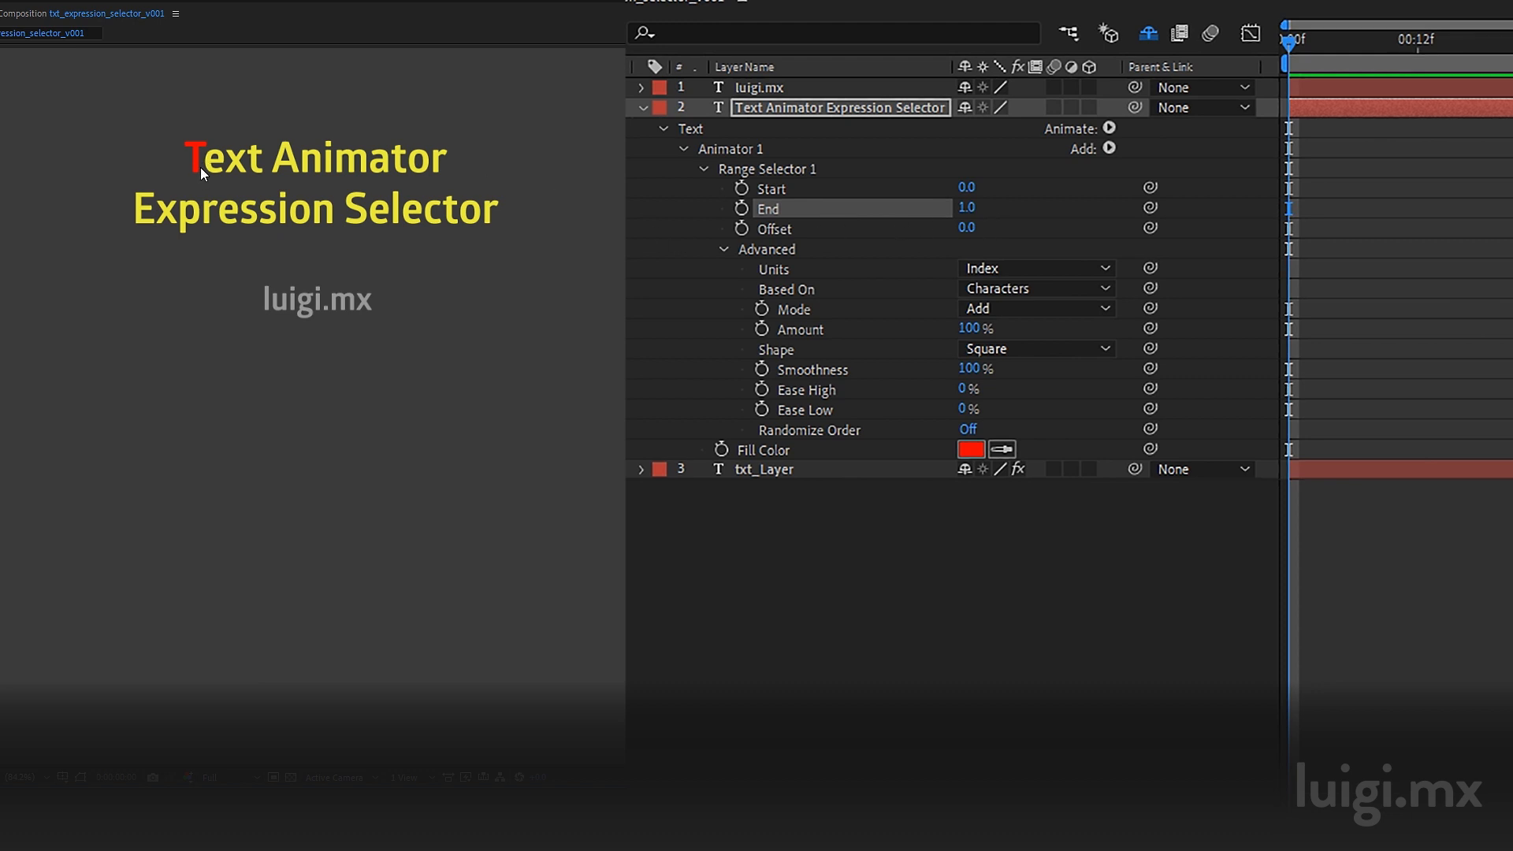
Step: Set the range selector's End to 10
left_click(967, 208)
type("10")
key("Return")
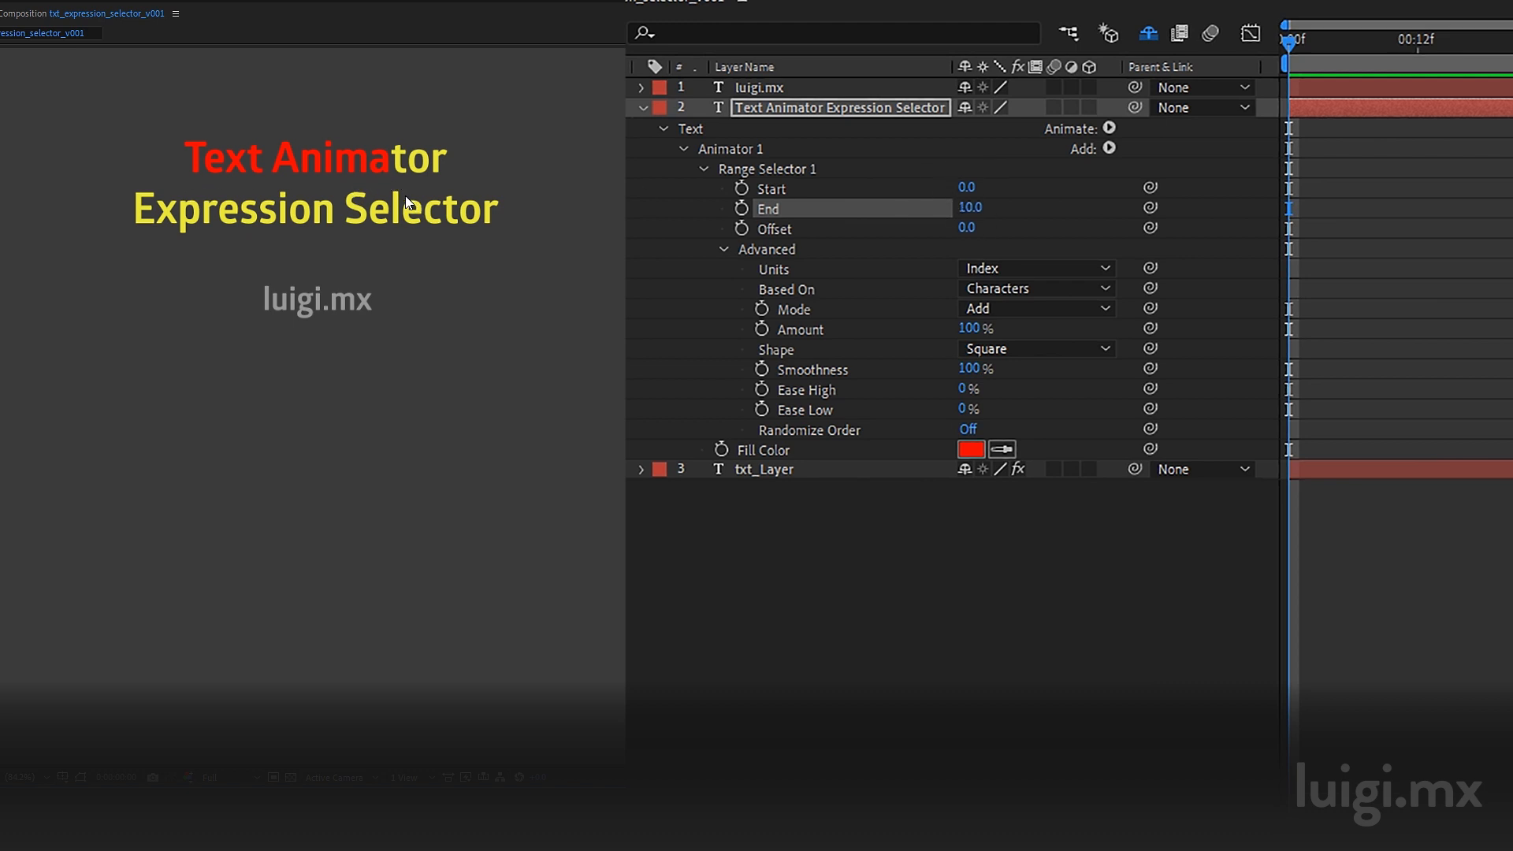
Step: Delete Range Selector 1 and add an Expression selector to Animator 1
left_click(720, 166)
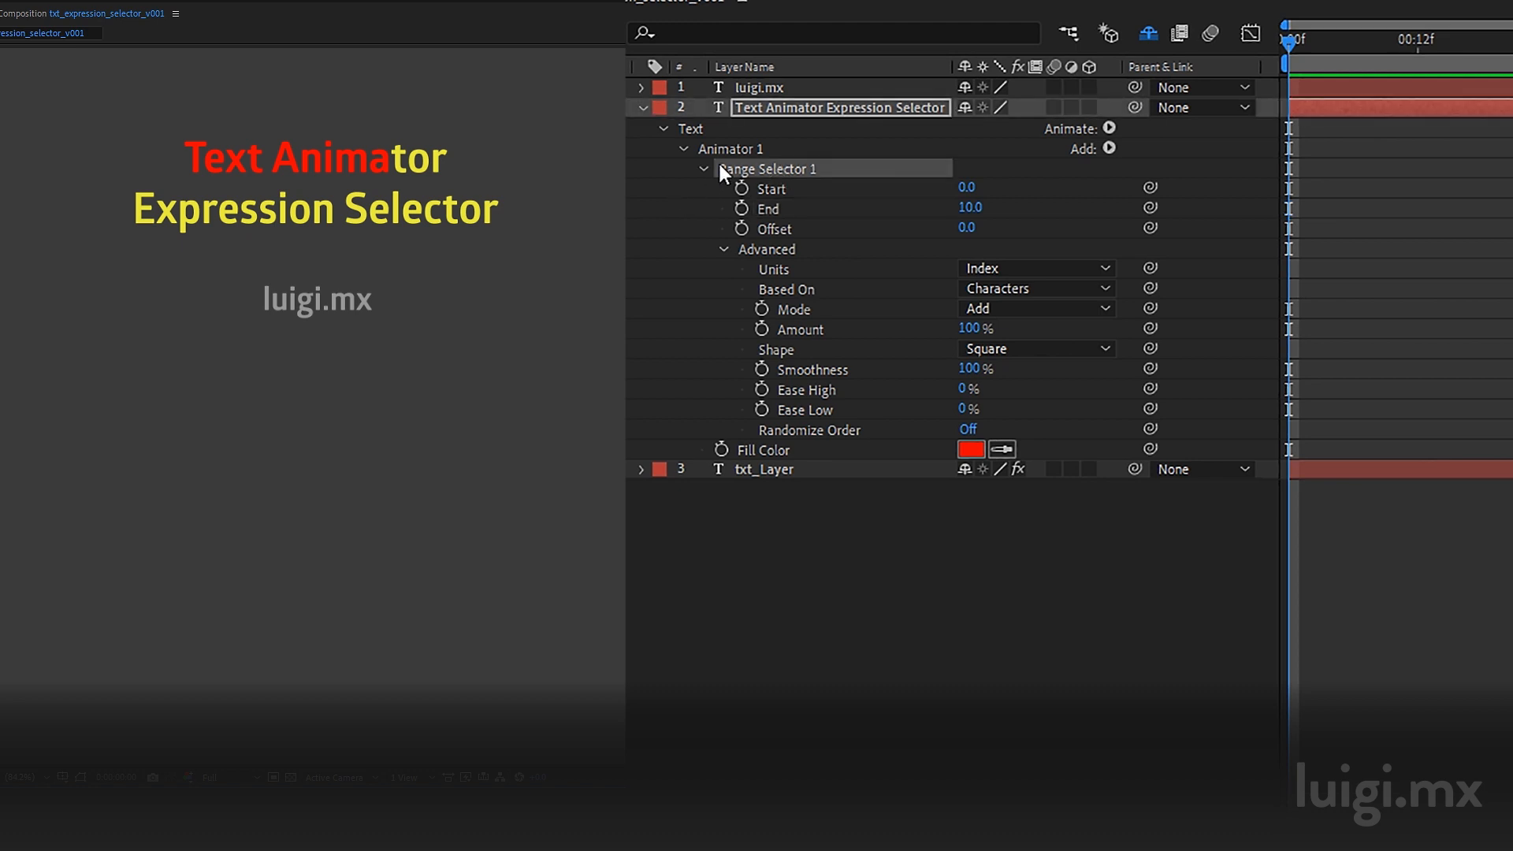
key("Delete")
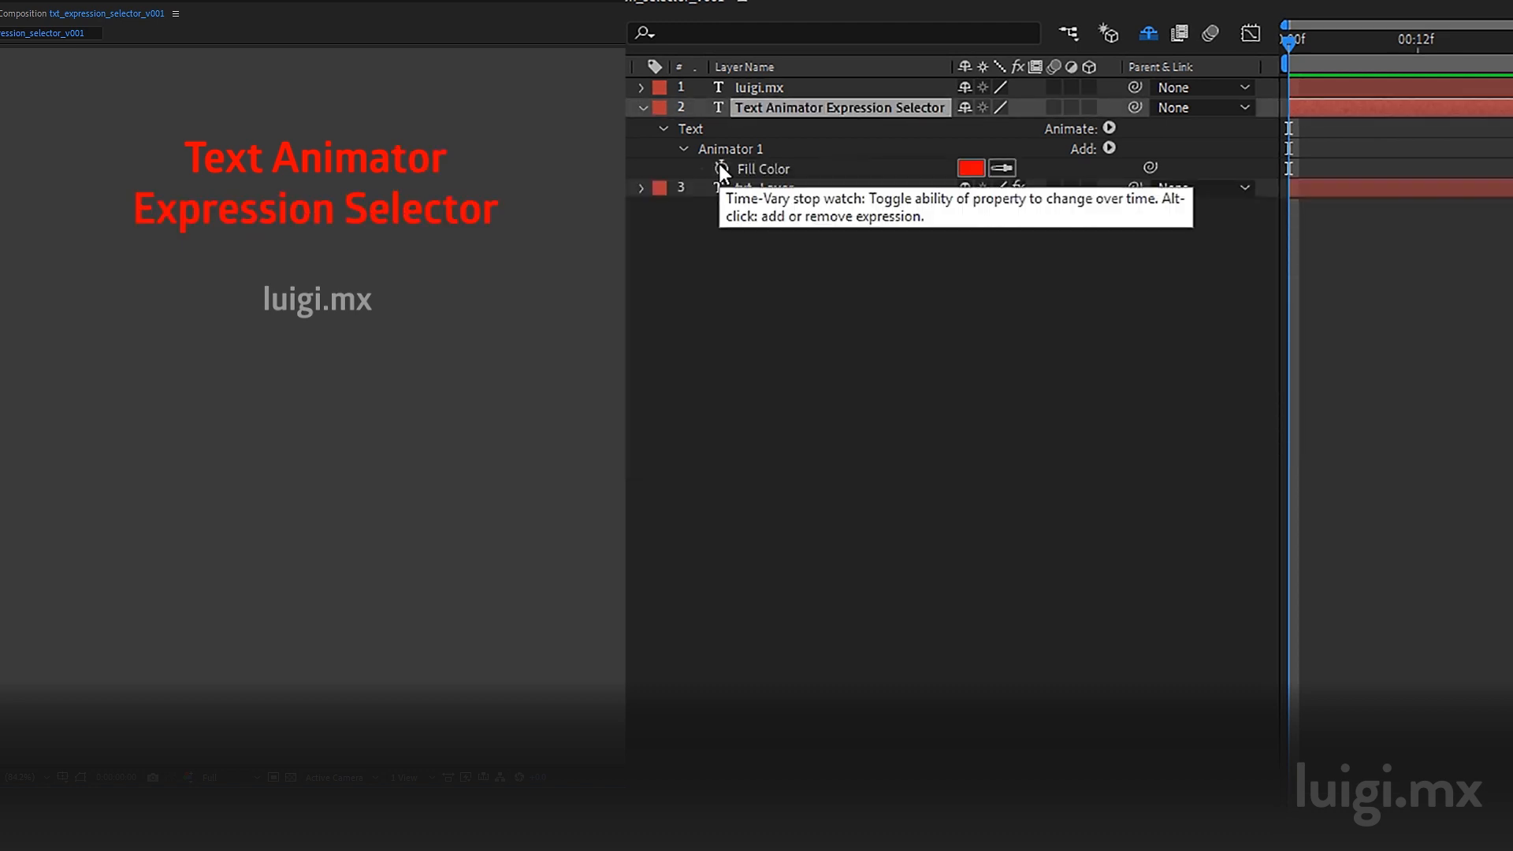
left_click(1109, 147)
mouse_move(1205, 189)
left_click(1335, 235)
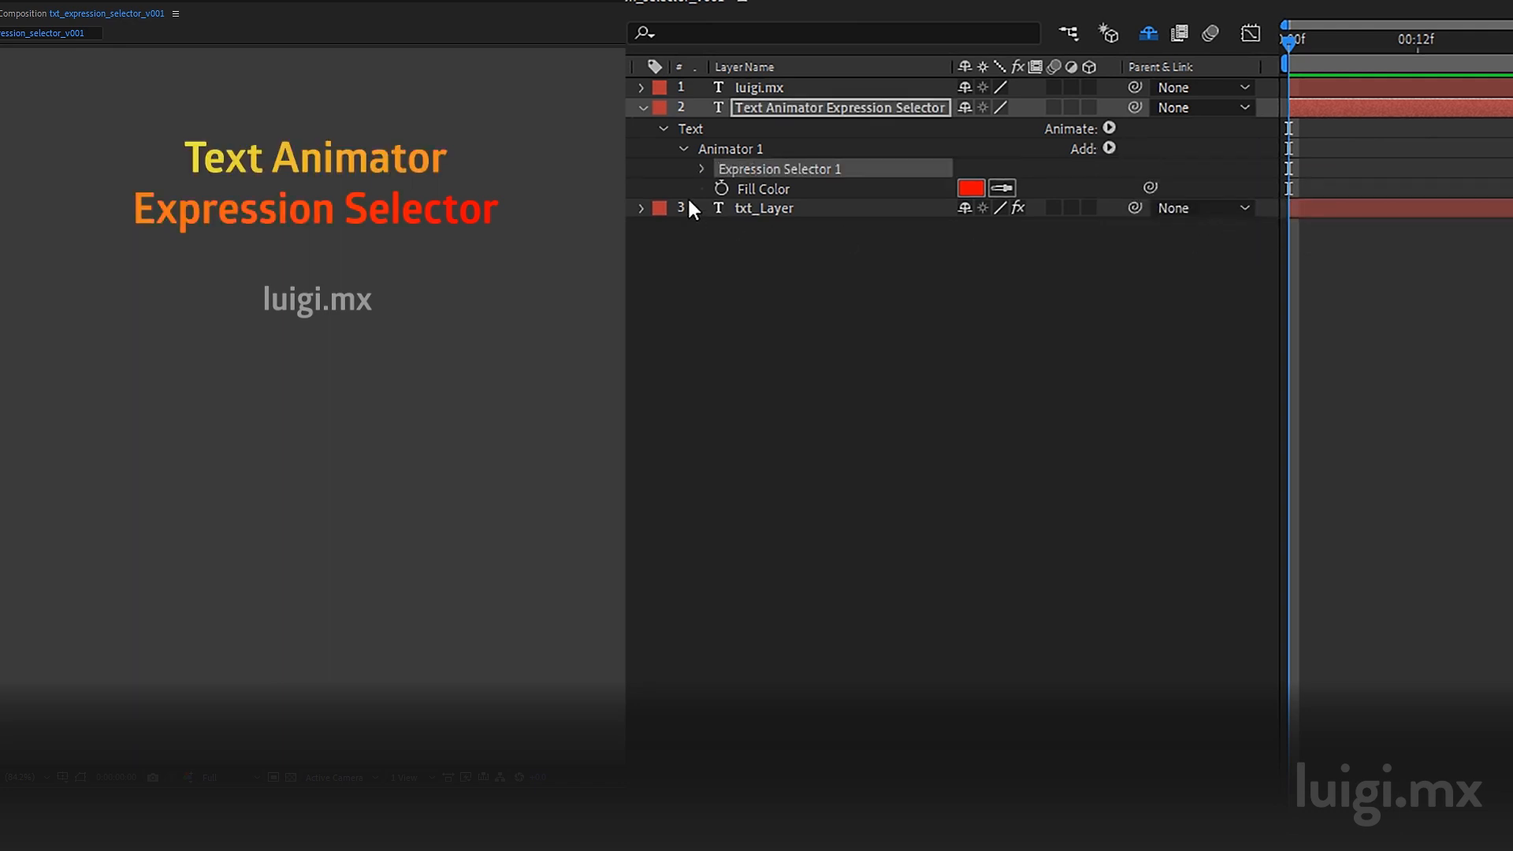
Step: Expand the Expression Selector's Amount expression, then switch off Animator 1's visibility
left_click(699, 167)
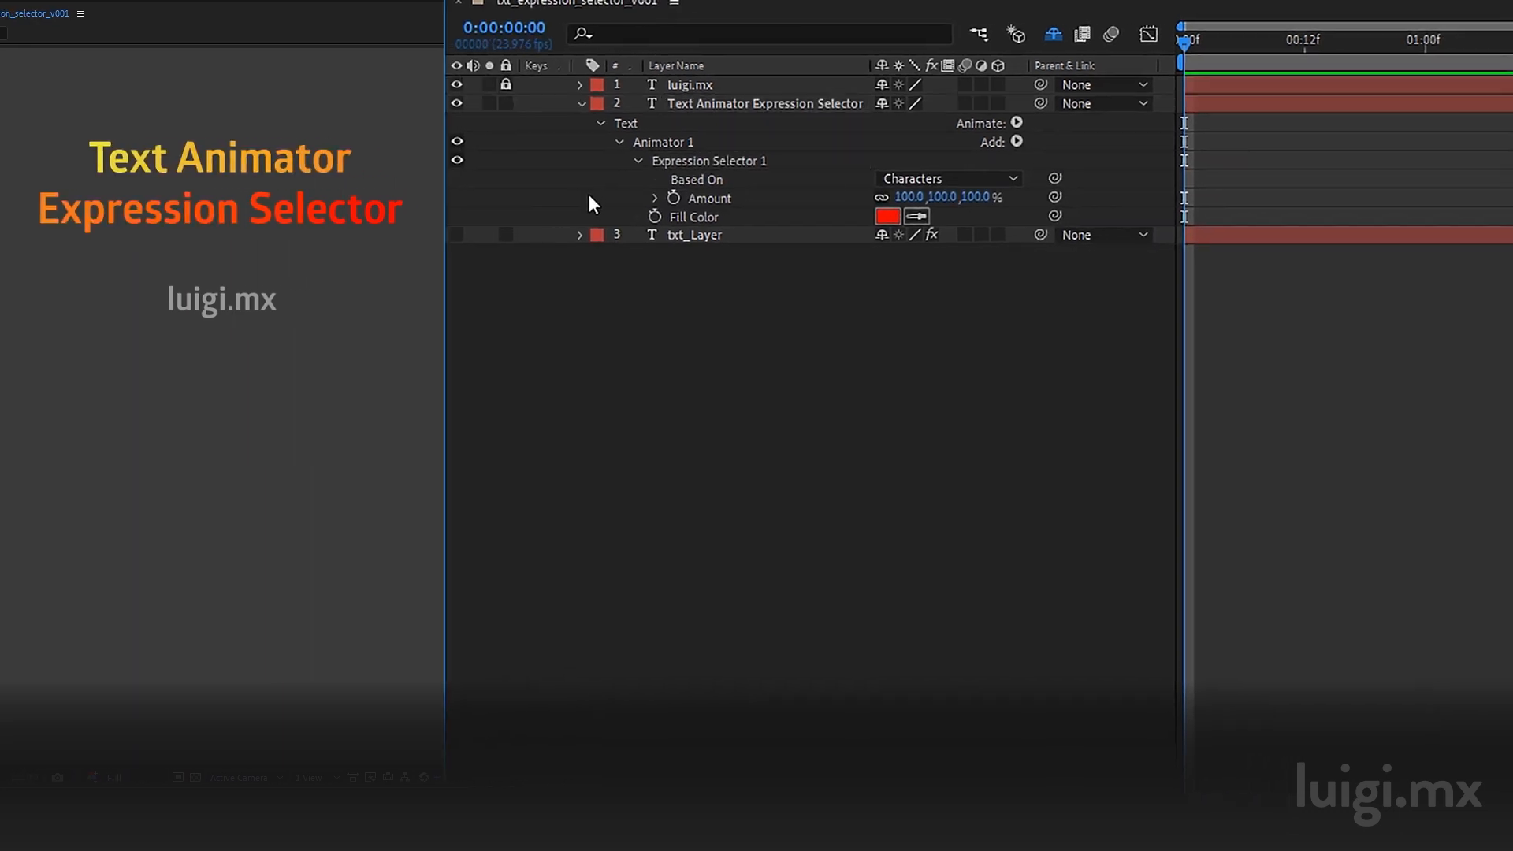
left_click(653, 198)
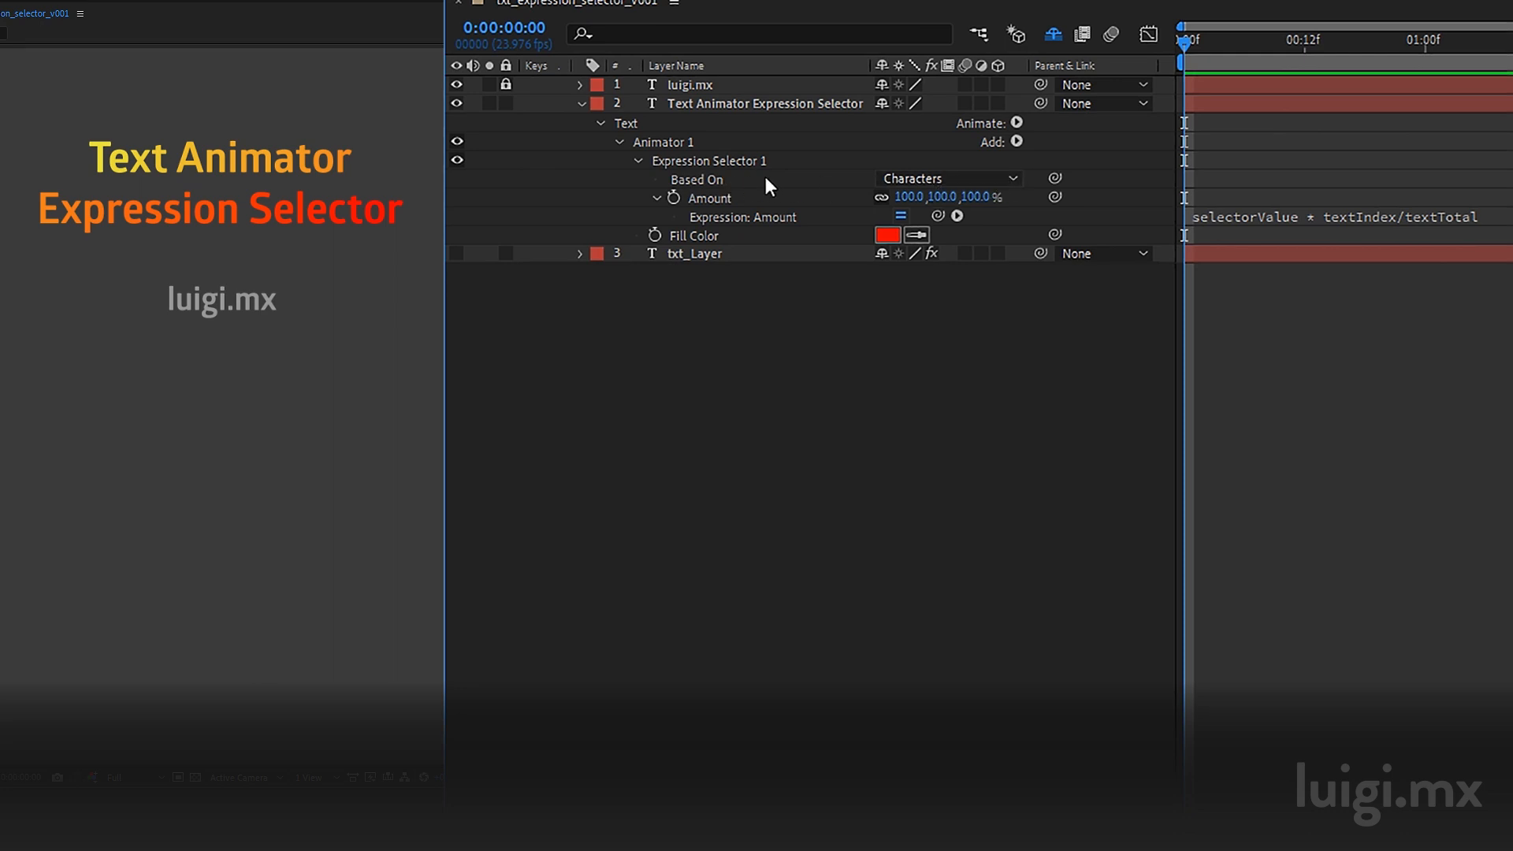
left_click(1314, 221)
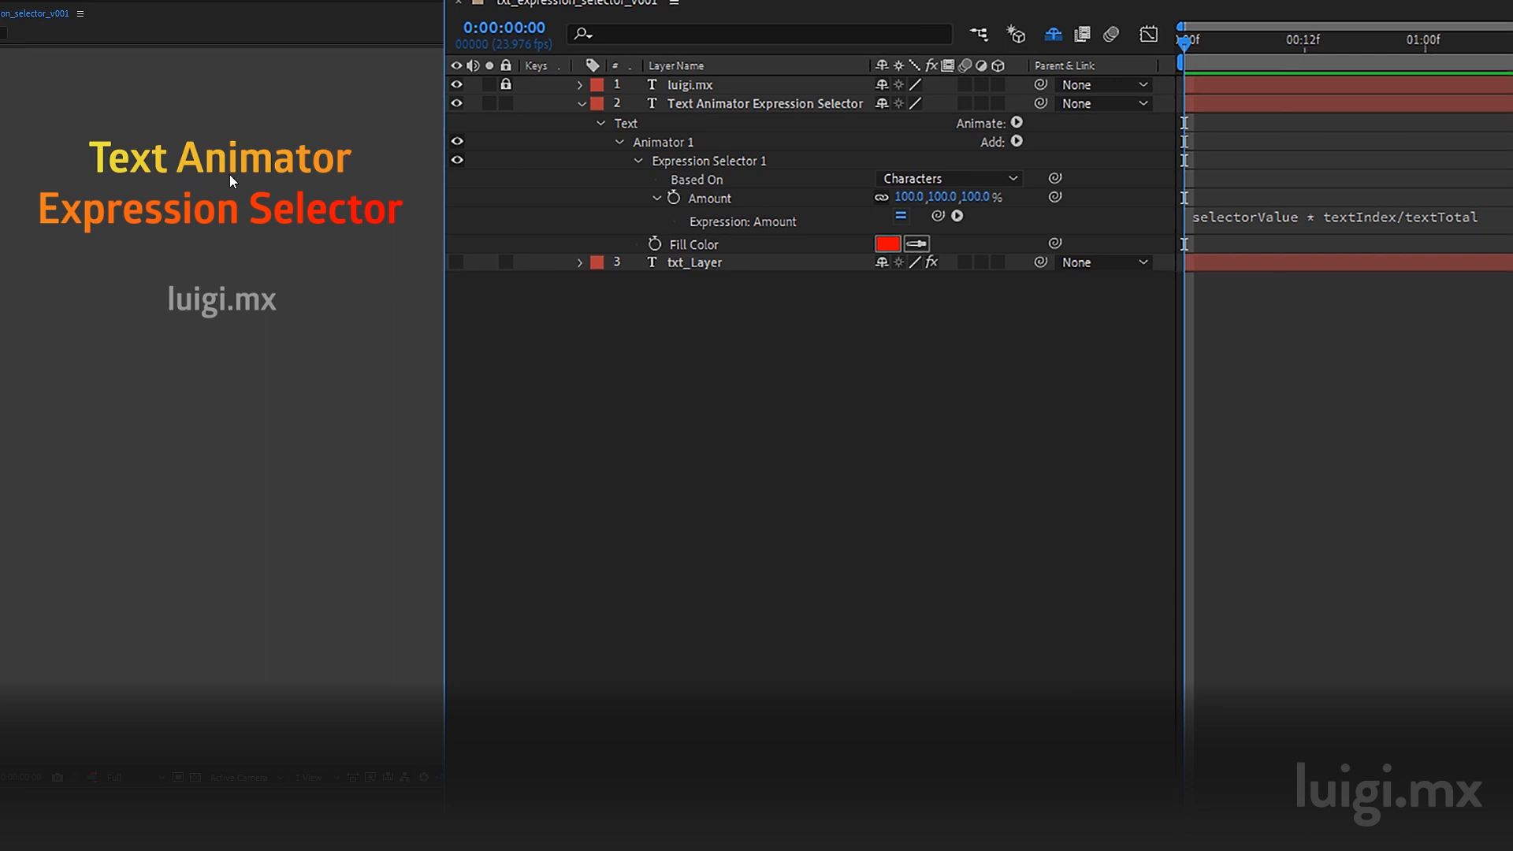
left_click(457, 143)
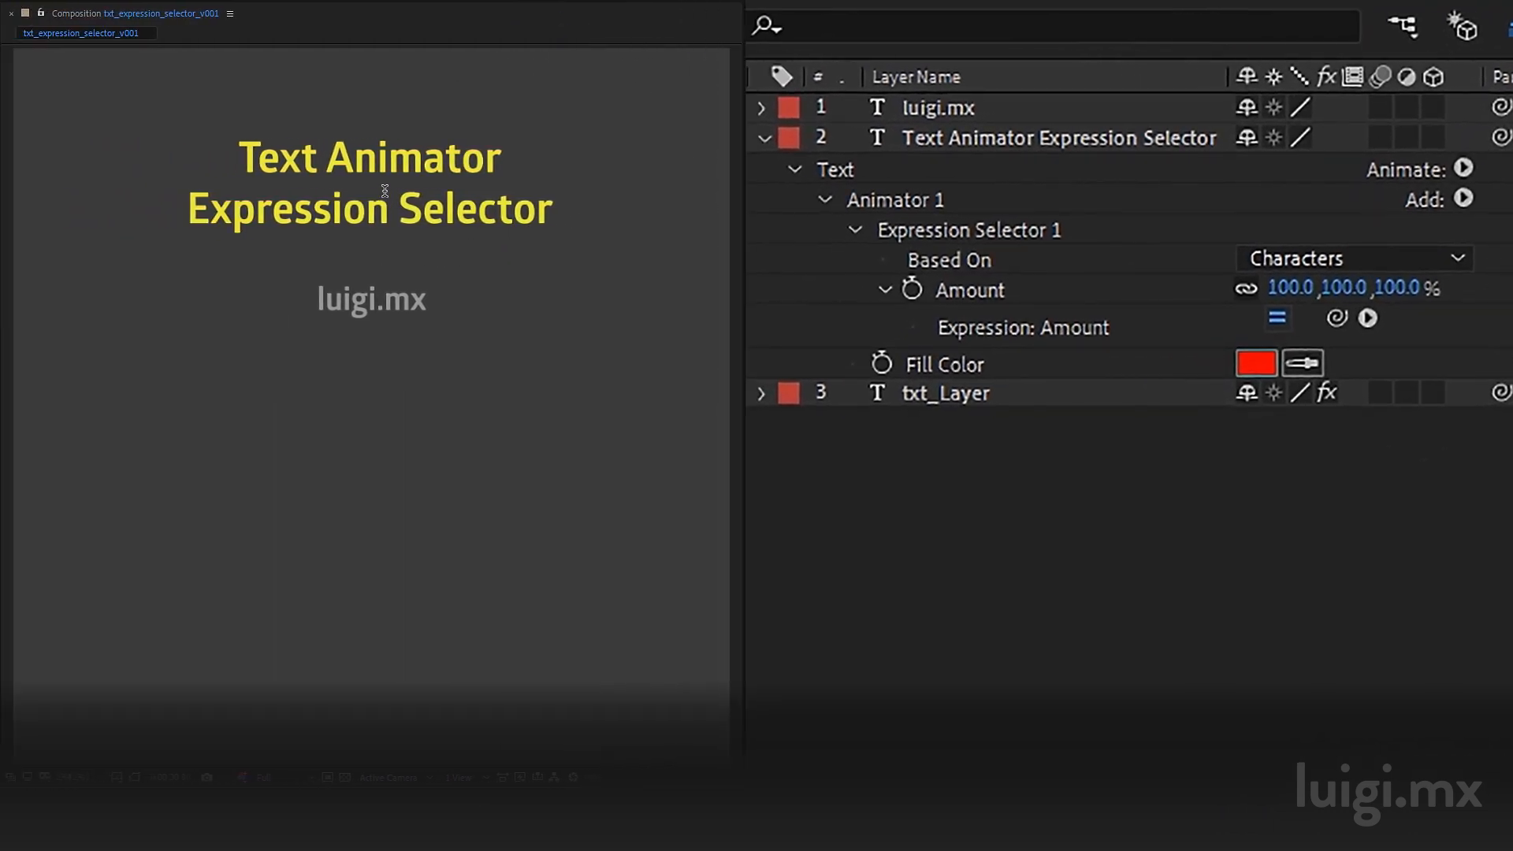
Step: Edit the title's first line to read ¿Téxt Anímator
left_click(241, 162)
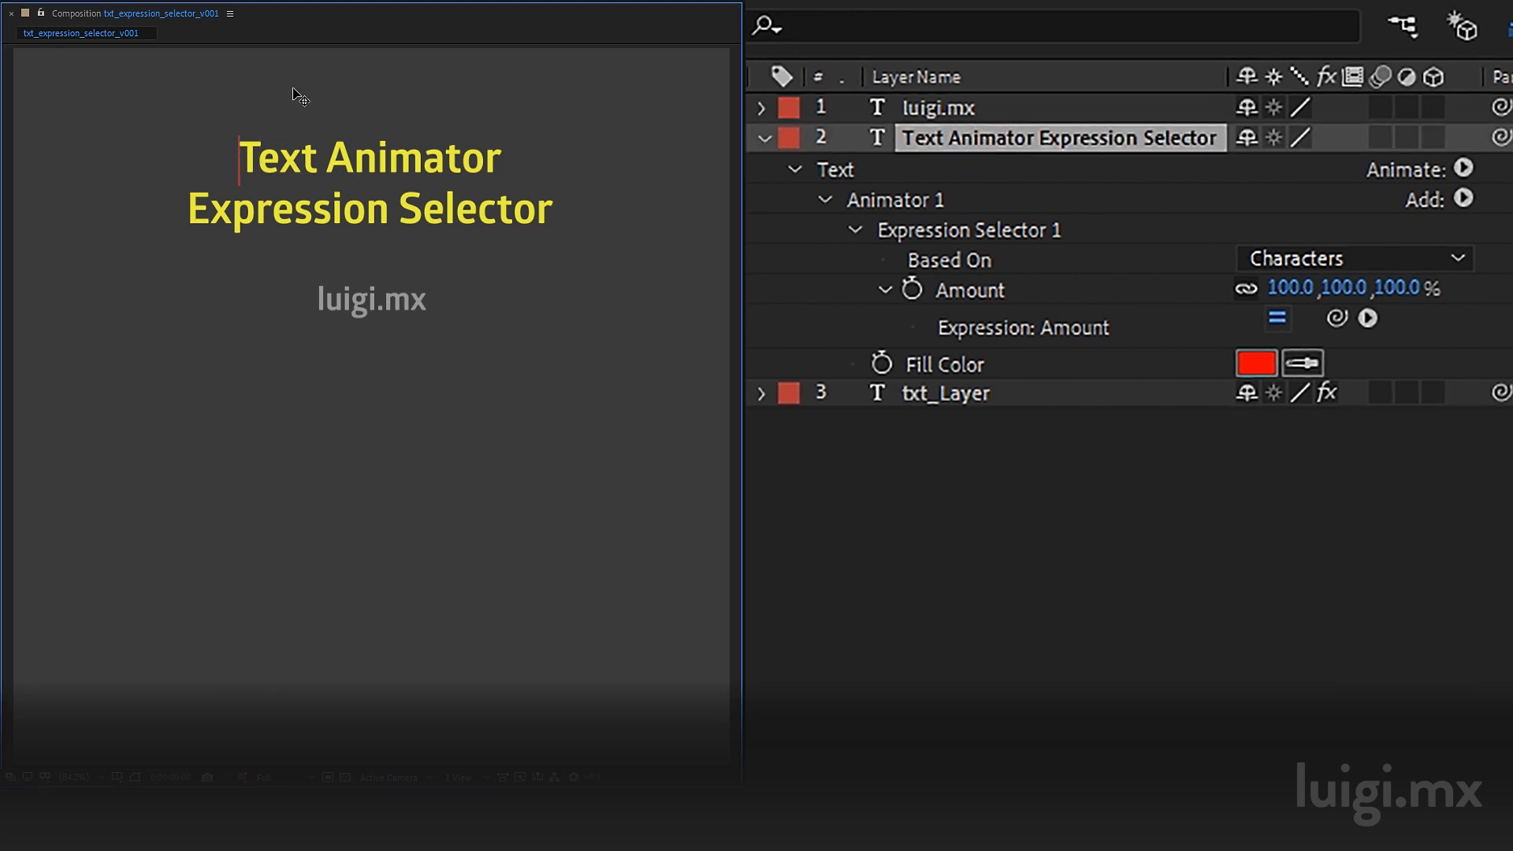
type("¿")
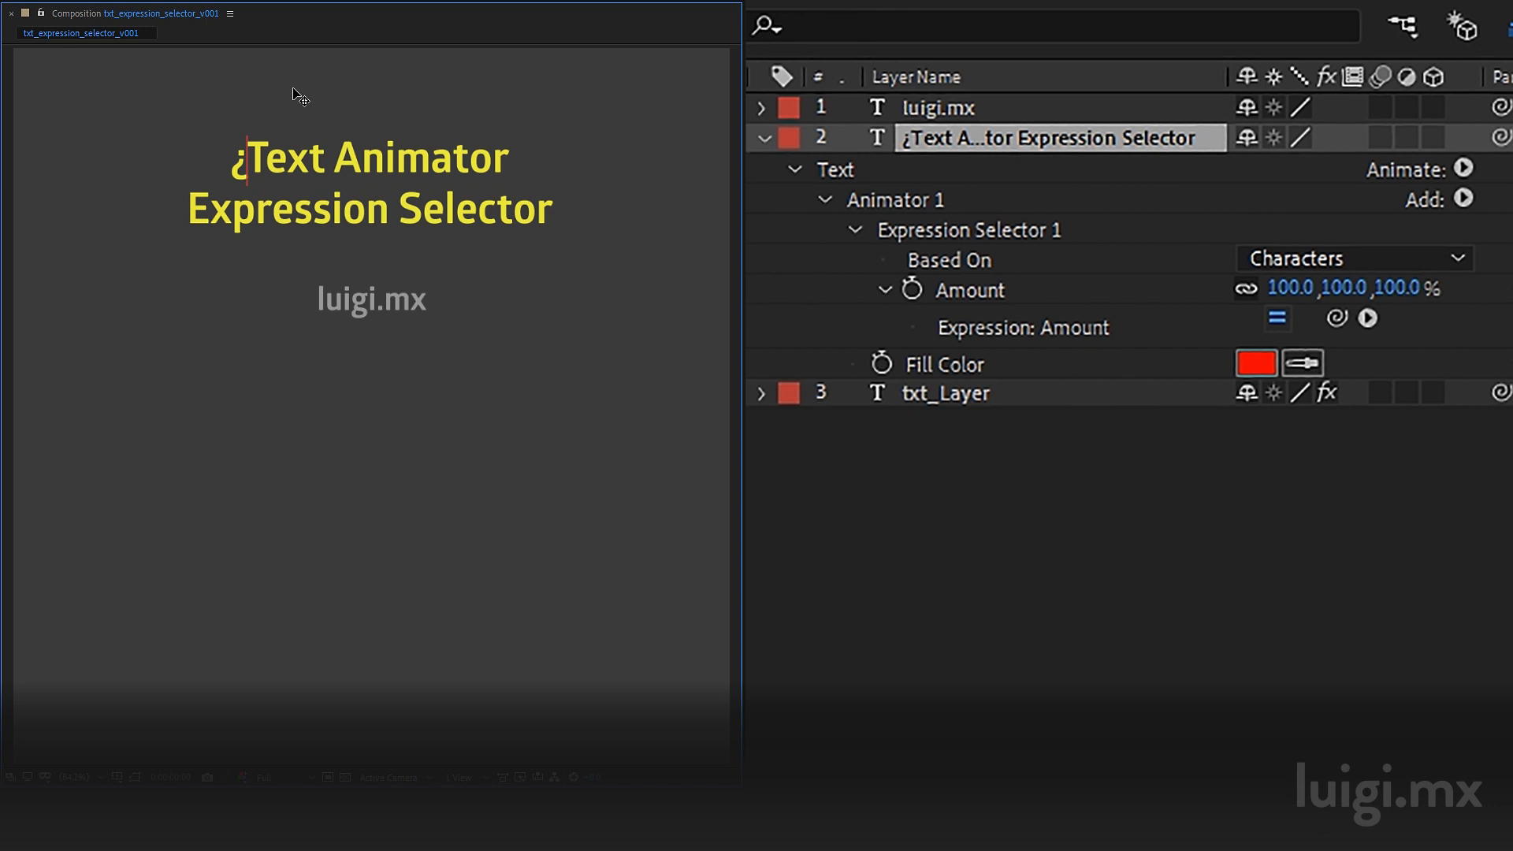
key("shift+Left")
type("é")
key("Right")
key("Right")
key("Right")
key("Right")
key("Right")
key("shift+Right")
type("í")
Step: Step the text cursor through the title, selecting individual accented characters and the whole first line
key("Left")
key("Left")
key("Left")
key("Left")
key("Left")
key("Left")
key("Left")
key("Left")
key("Left")
key("Right")
key("Right")
key("shift+Right")
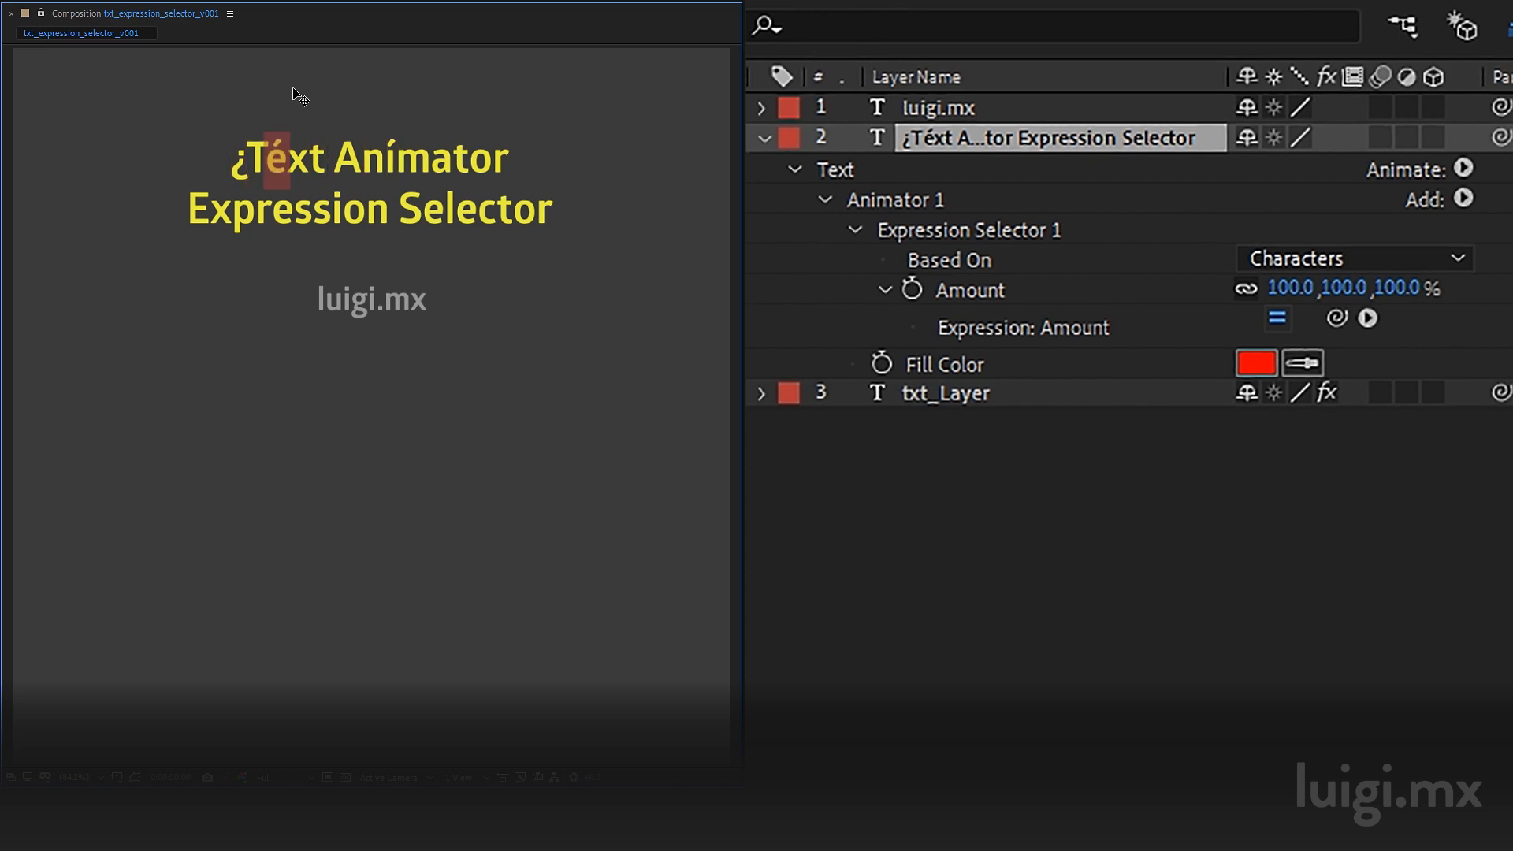
key("Right")
key("Right")
key("Right")
key("Right")
key("Right")
key("Right")
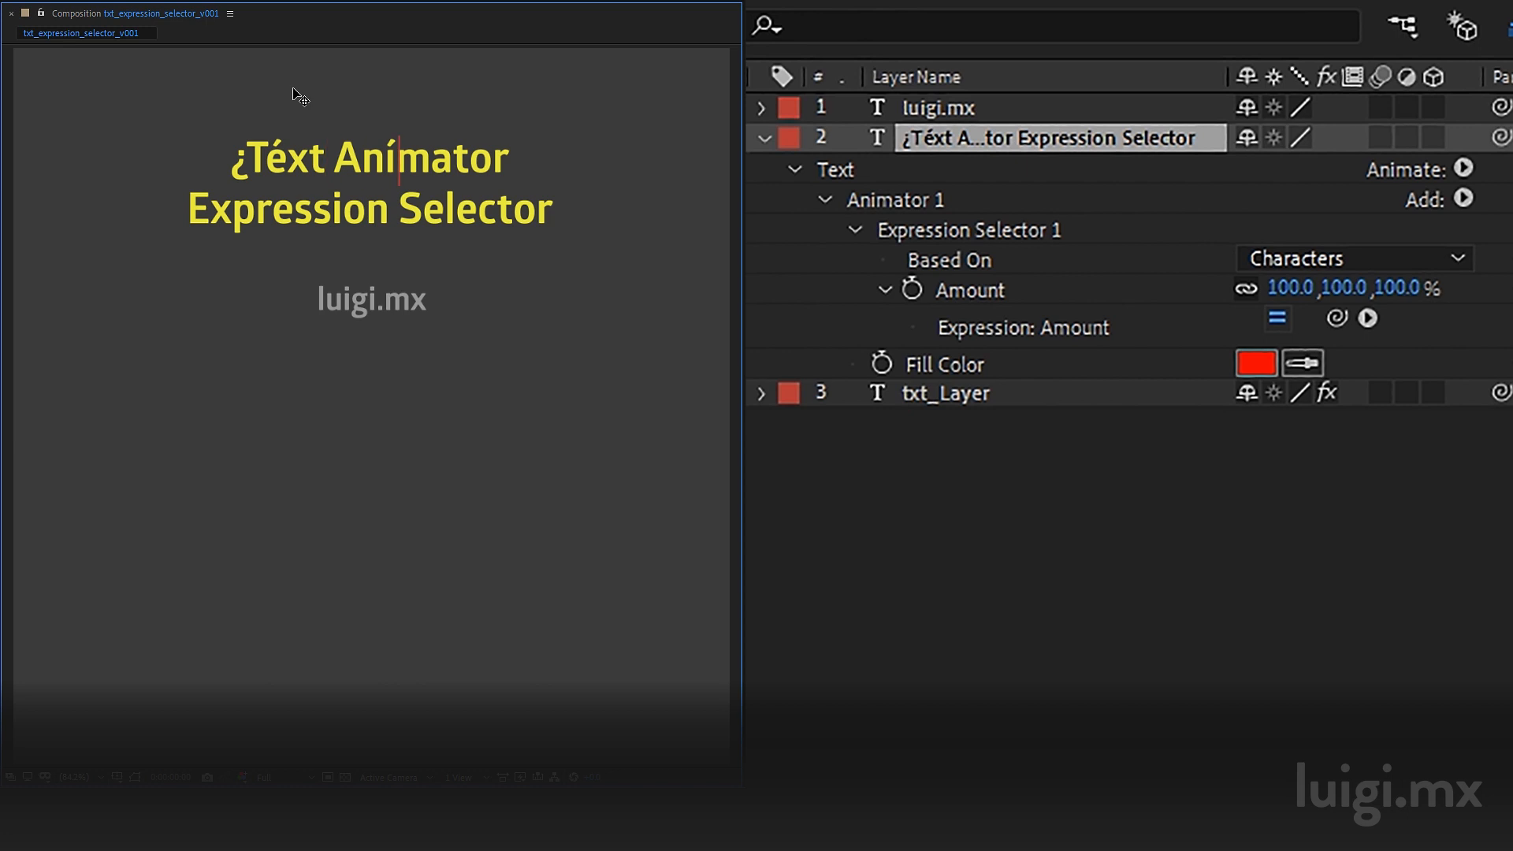
key("shift+Right")
key("Left")
key("Left")
key("Left")
key("Right")
key("Left")
key("Right")
key("Right")
key("Right")
key("Left")
key("Left")
key("Left")
key("Left")
key("Left")
key("Left")
key("Left")
key("Left")
key("Left")
key("shift+End")
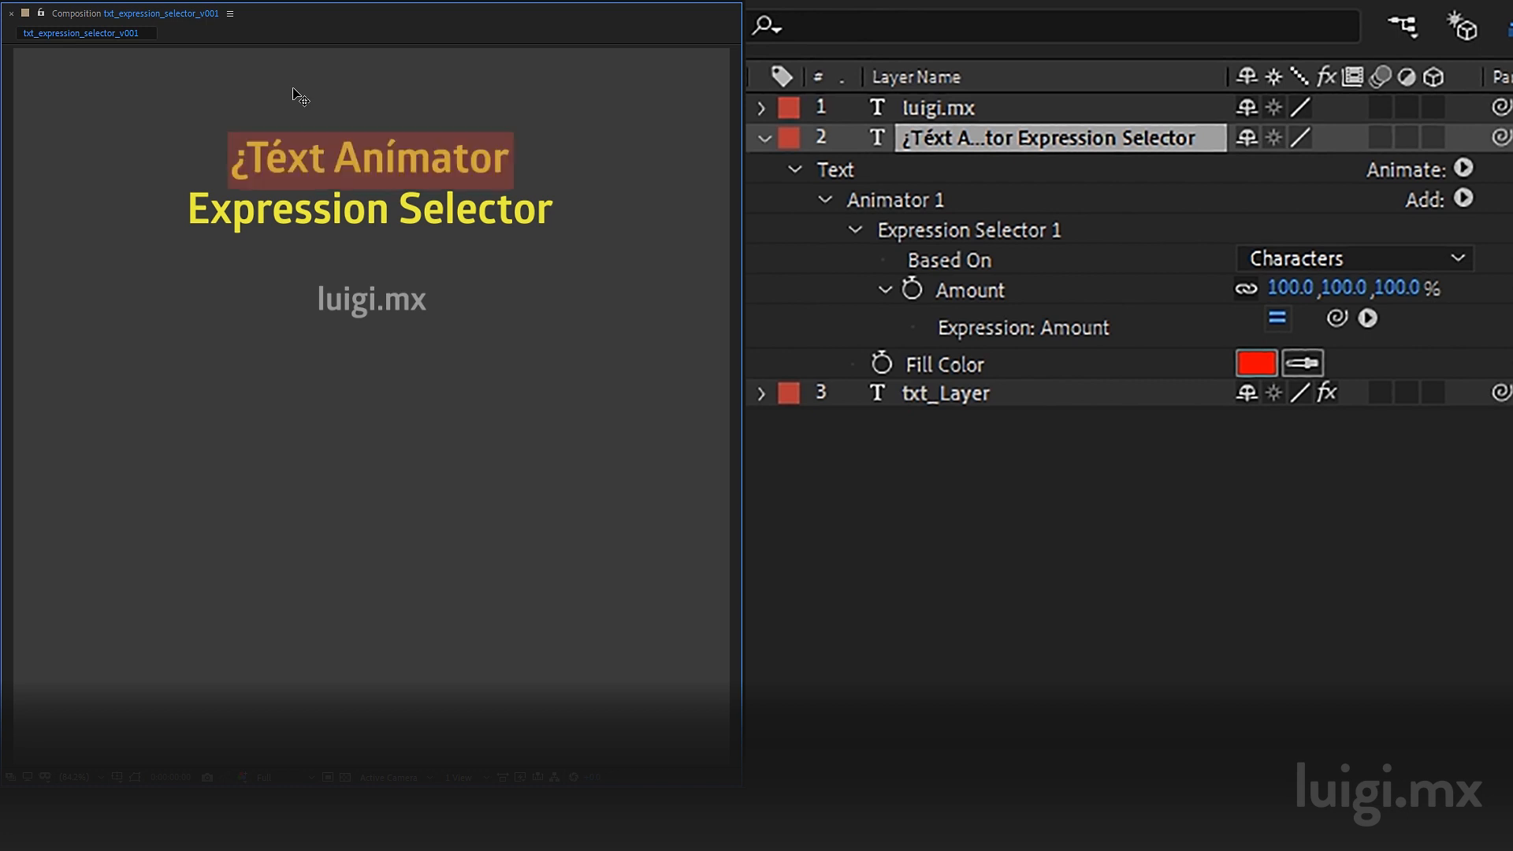
key("Left")
key("Right")
key("Right")
key("shift+Right")
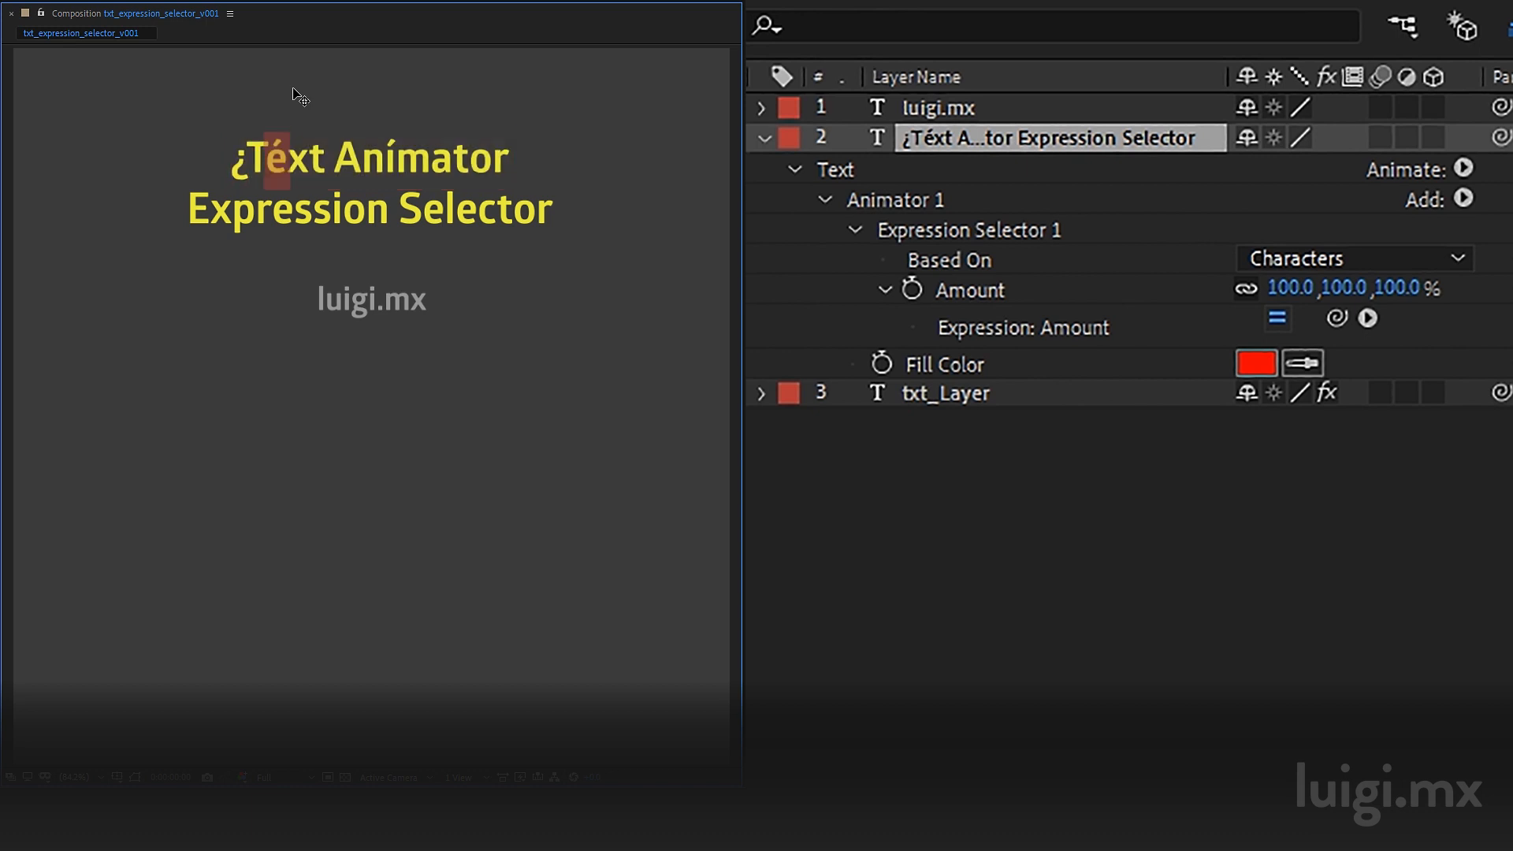
key("Left")
key("Home")
key("shift+End")
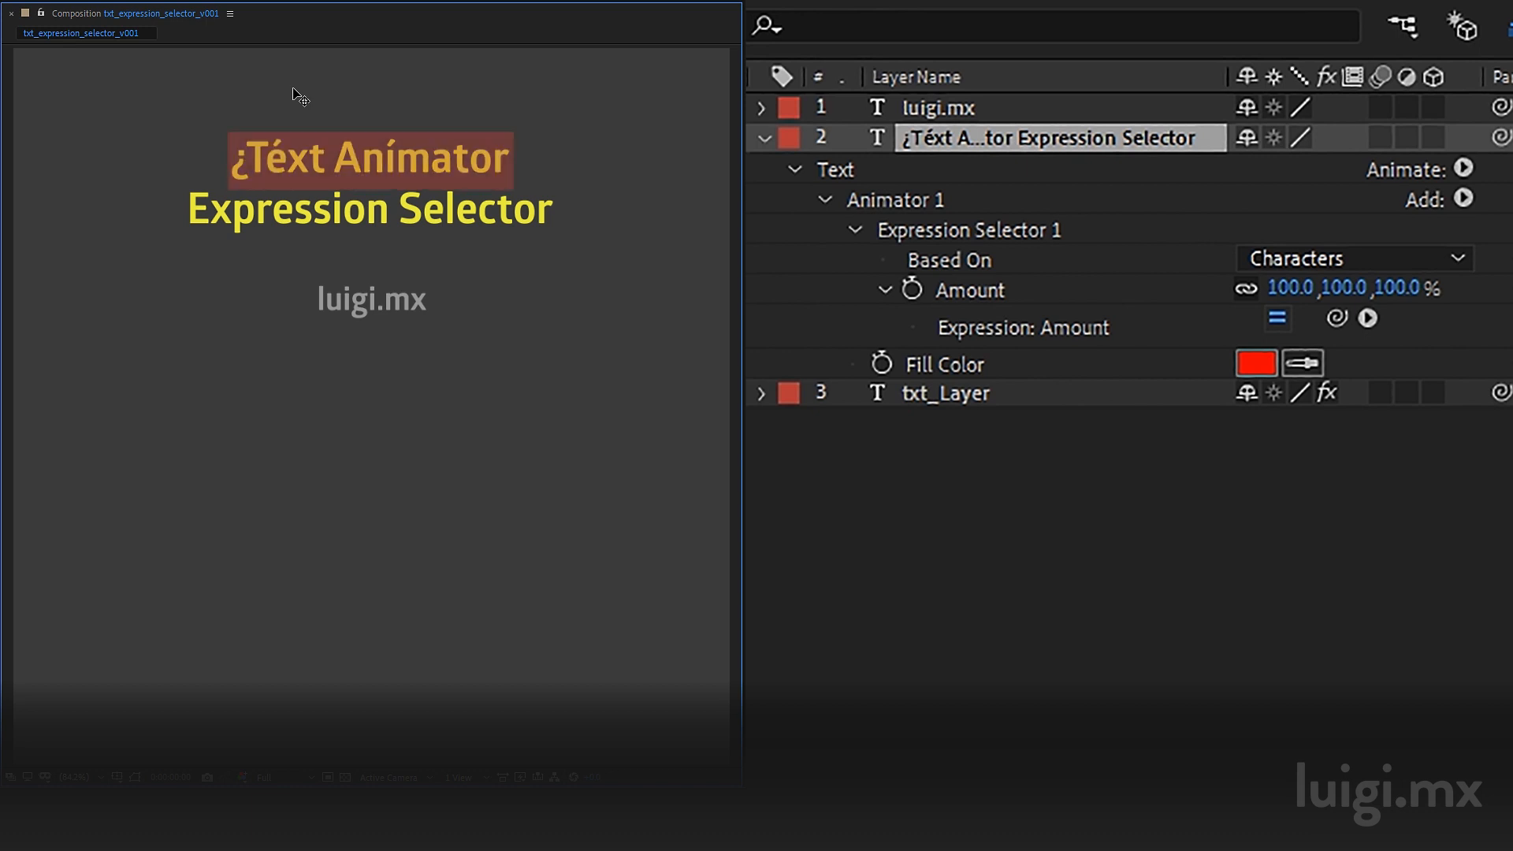
Step: Select all the title text and replace it with e´
key("shift+Down")
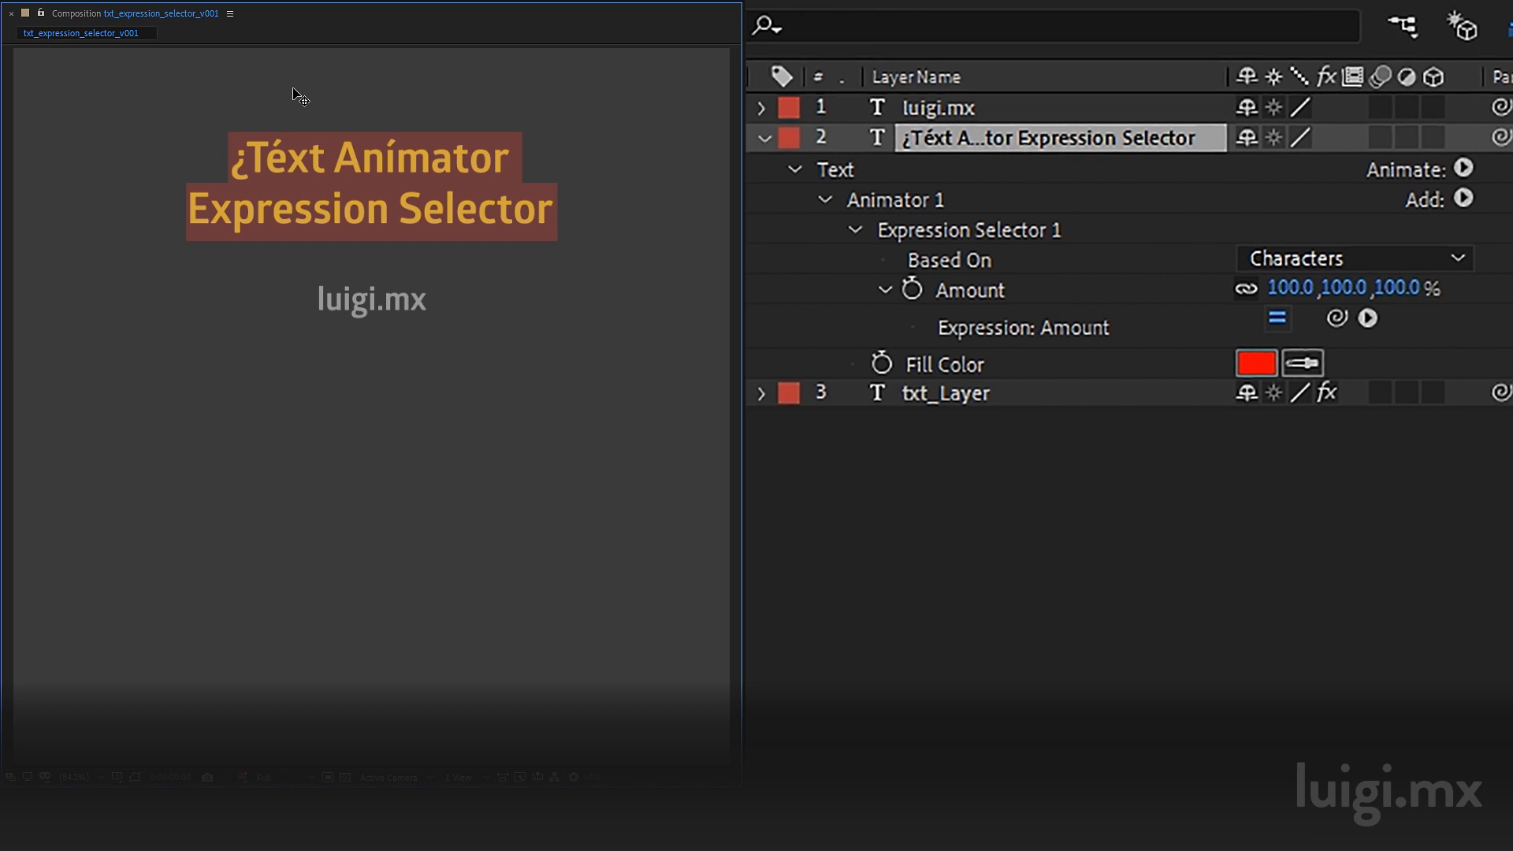
type("e´")
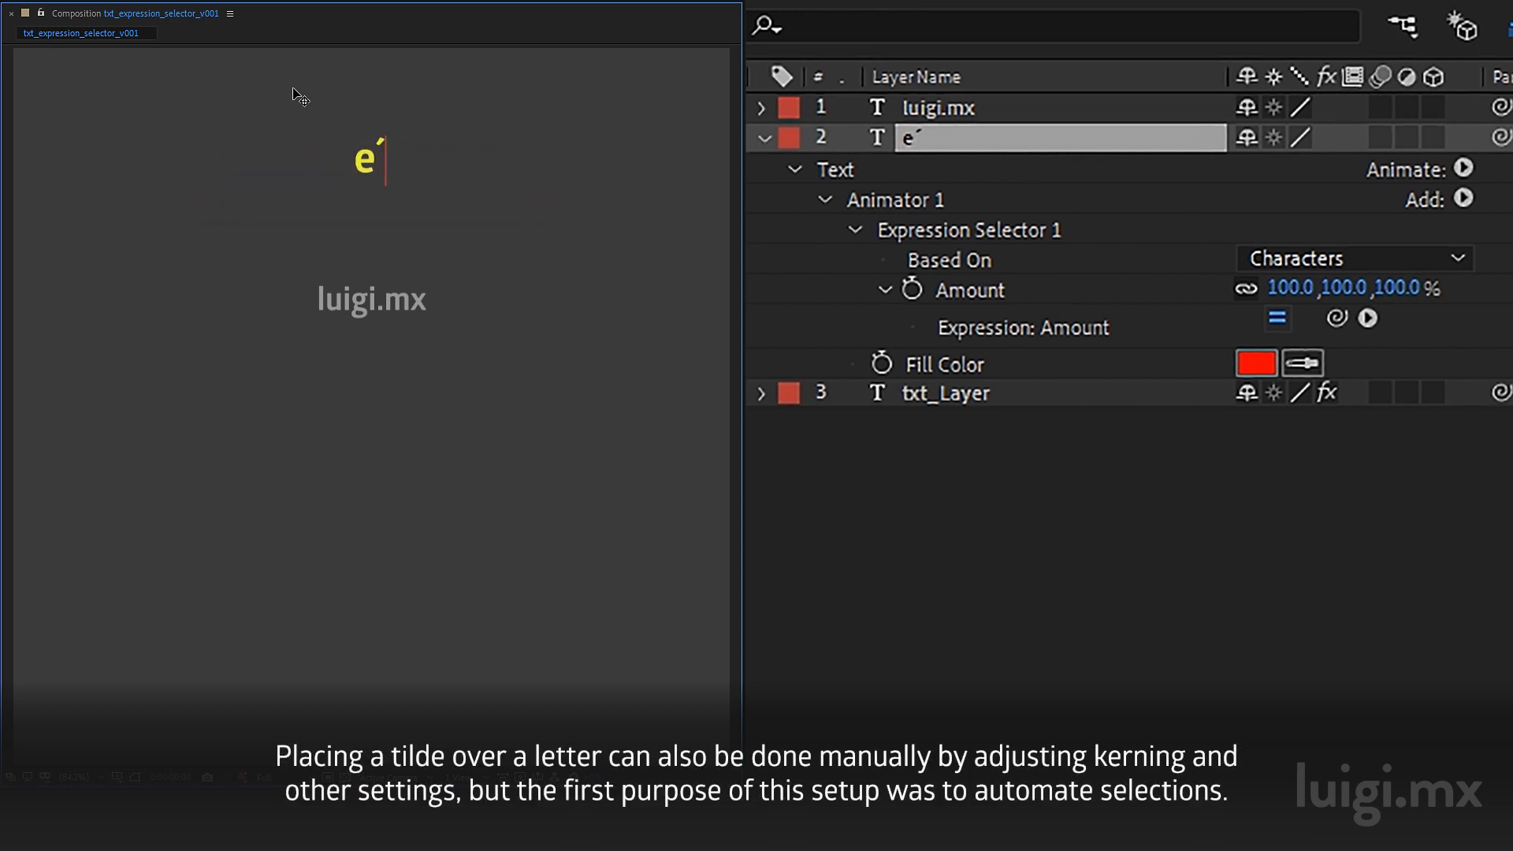
Step: Select the e and the accent mark one at a time within the text
key("shift+Left")
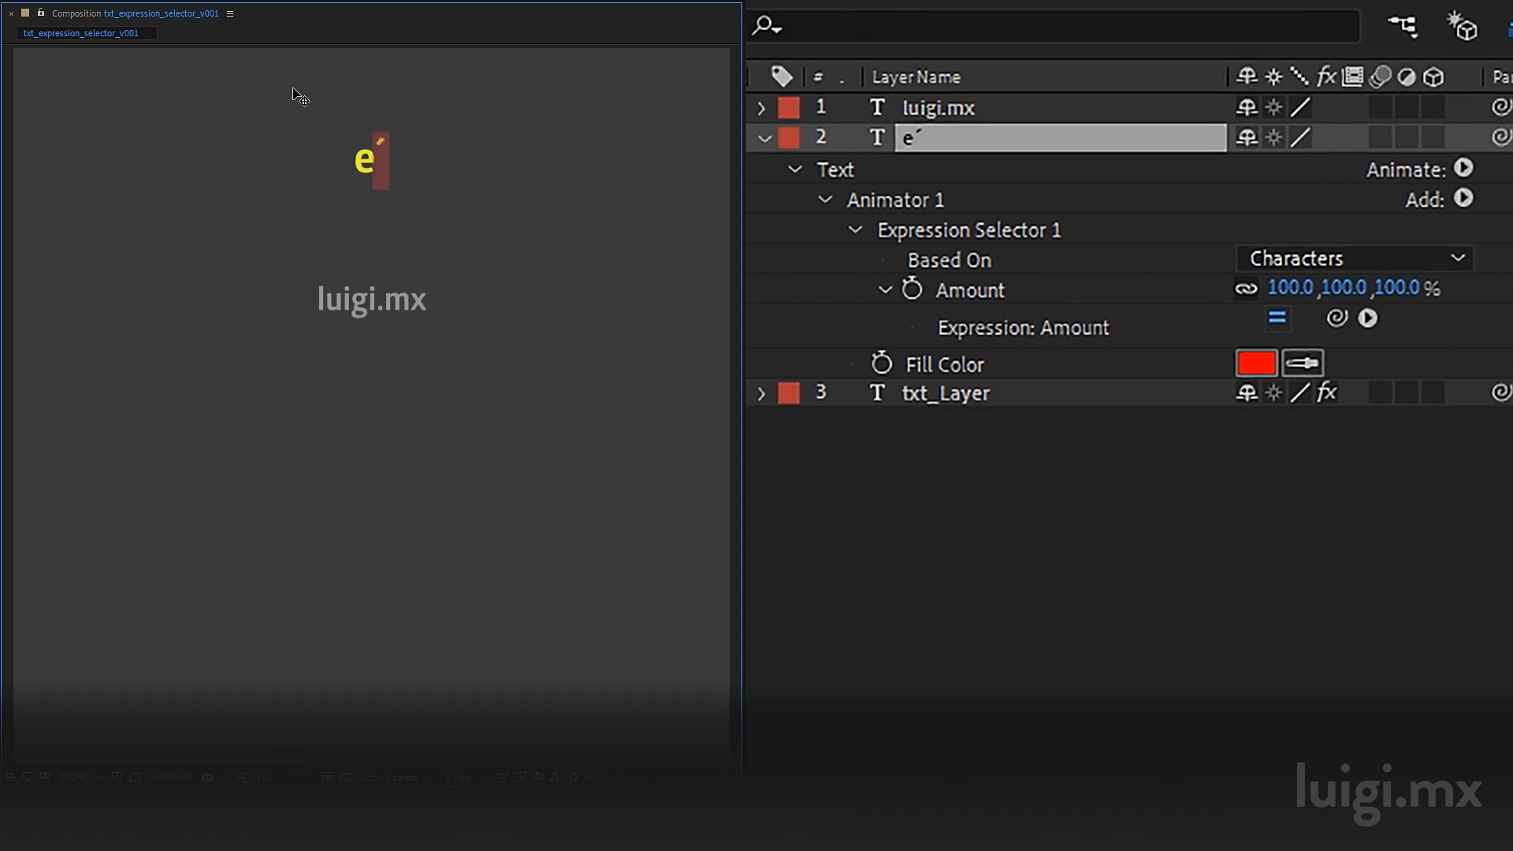
key("Left")
key("shift+Left")
key("Right")
key("shift+Right")
key("Left")
key("shift+Left")
key("Left")
key("shift+Right")
key("shift+Right")
key("Right")
key("shift+Left")
key("Left")
key("shift+Right")
key("ctrl+a")
key("Right")
key("shift+Left")
key("Left")
key("shift+Right")
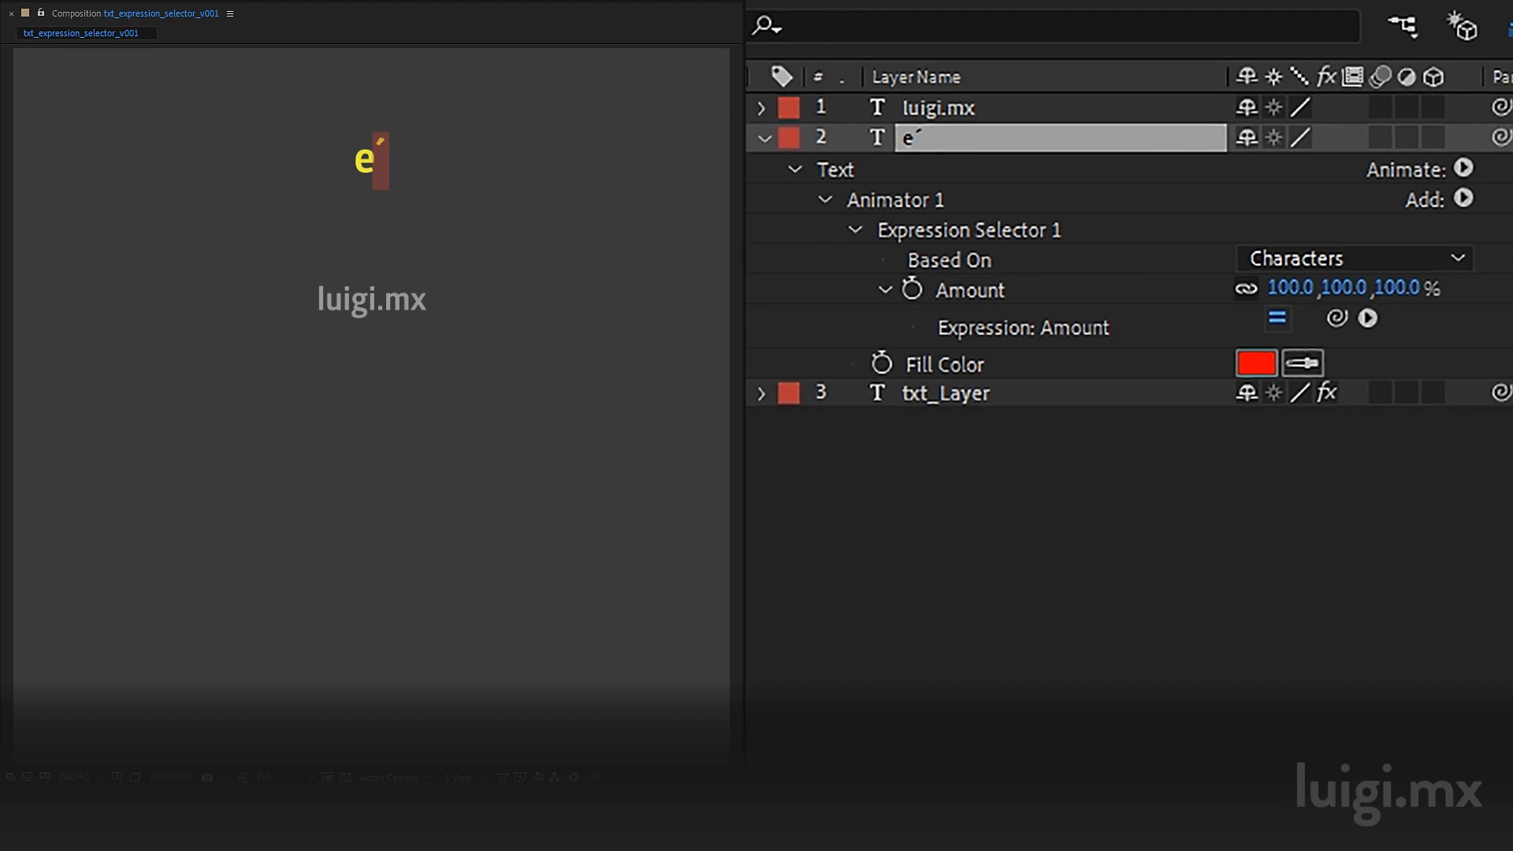
Step: Collapse the e´ layer and open txt_Layer's properties down to its animator a and Expression_Selector
left_click(763, 139)
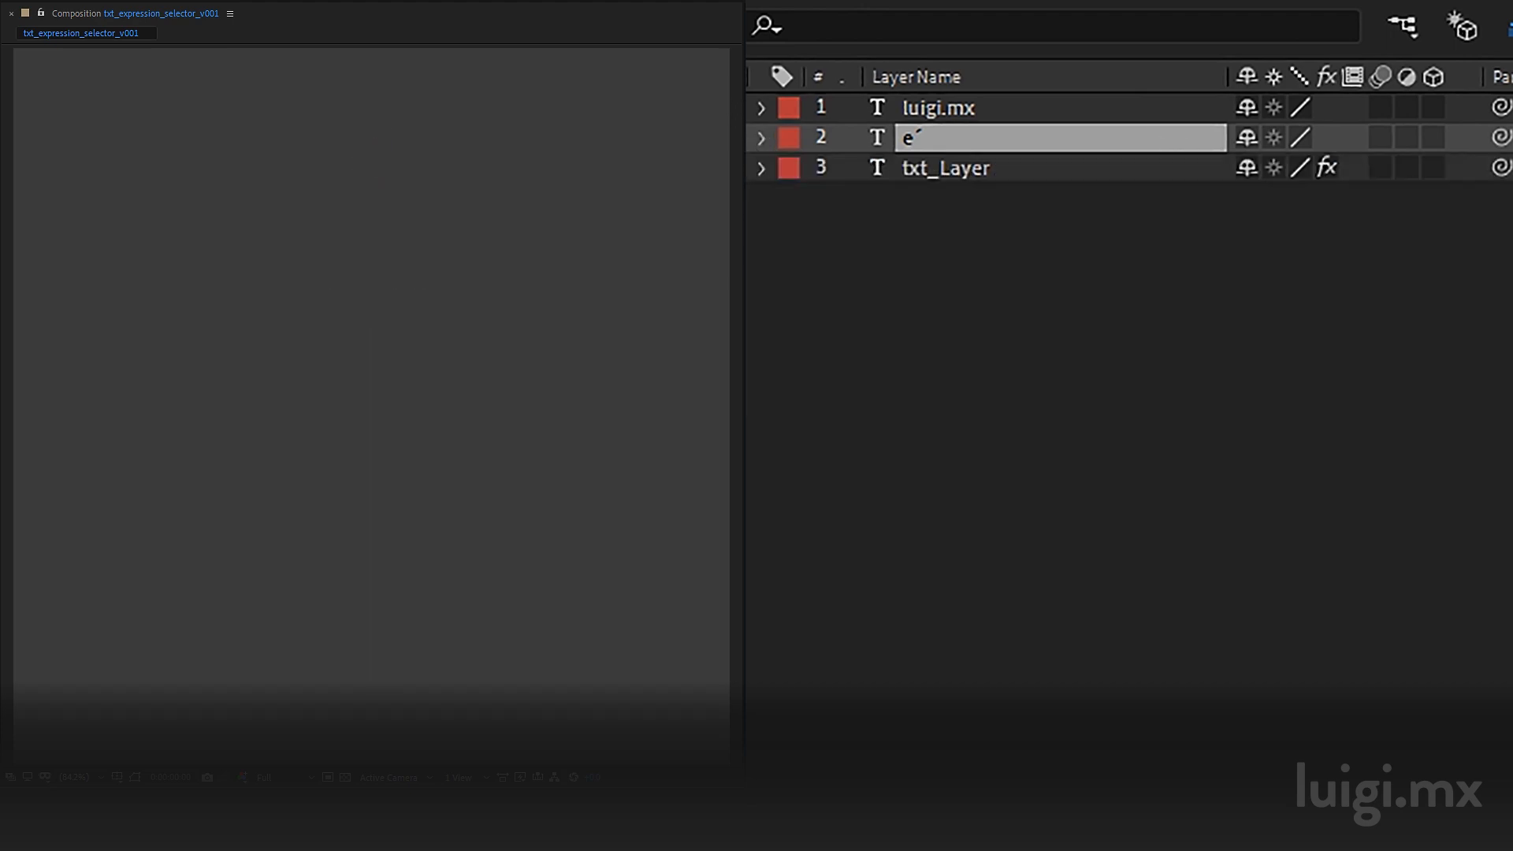
left_click(755, 168)
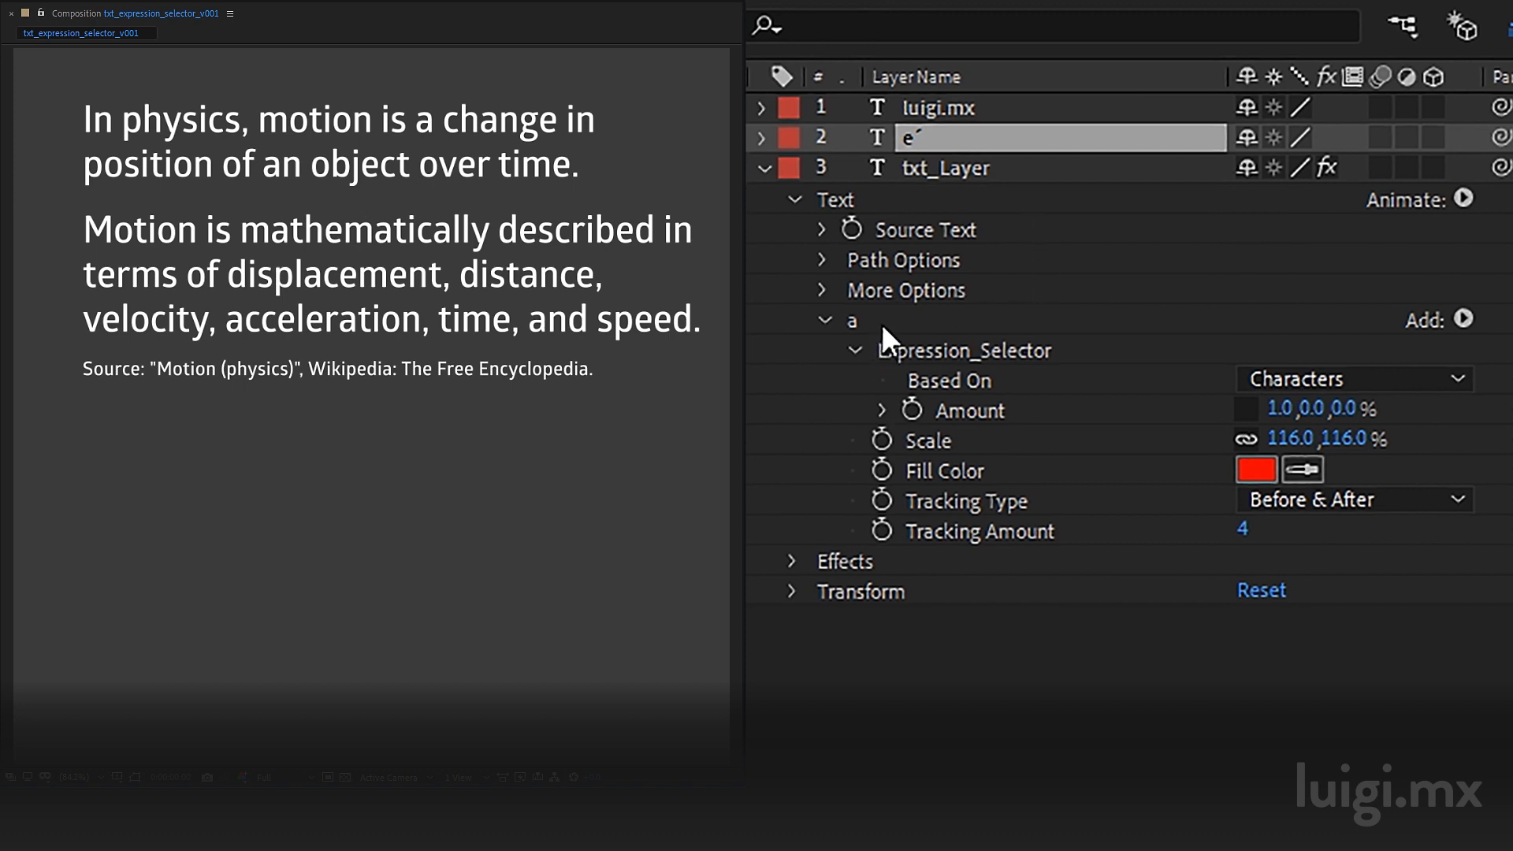
left_click(892, 292, "alt+shift")
left_click(909, 261, "alt+shift")
left_click(921, 232, "alt+shift")
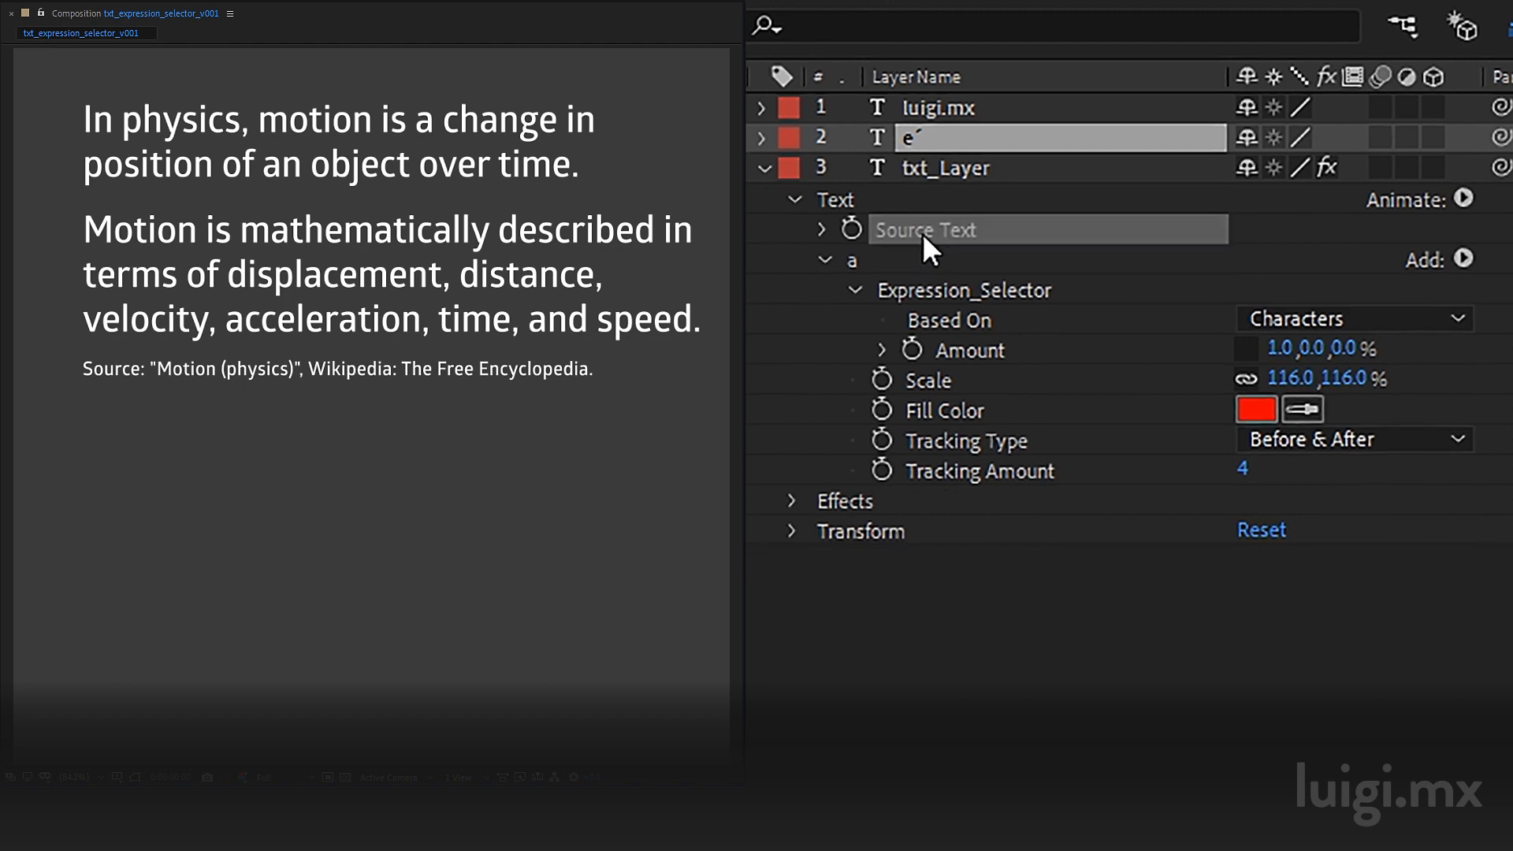
left_click(881, 467, "alt+shift")
left_click(876, 475, "alt+shift")
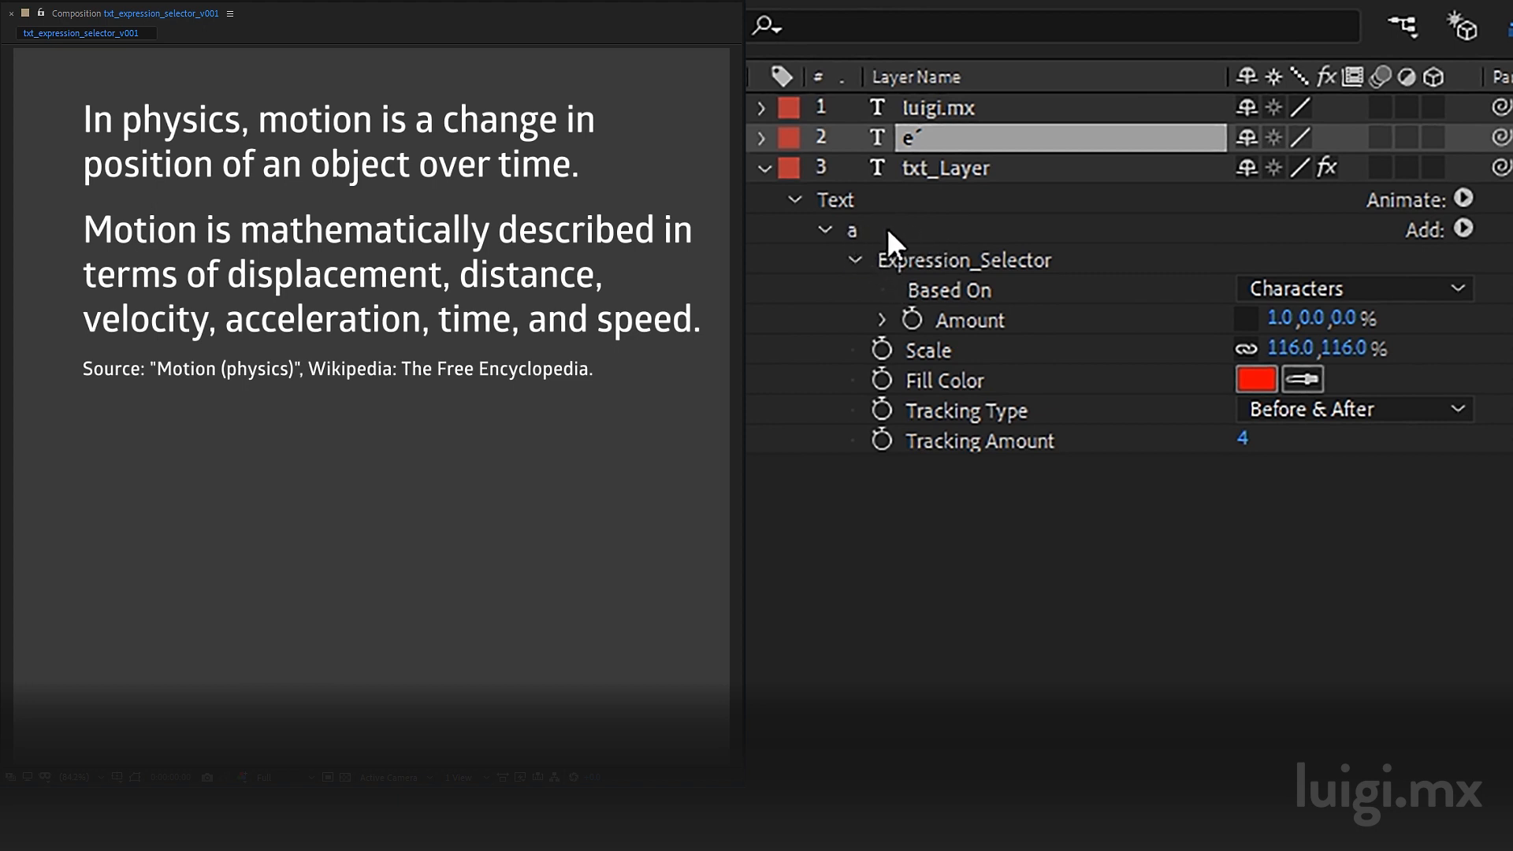
left_click(854, 229)
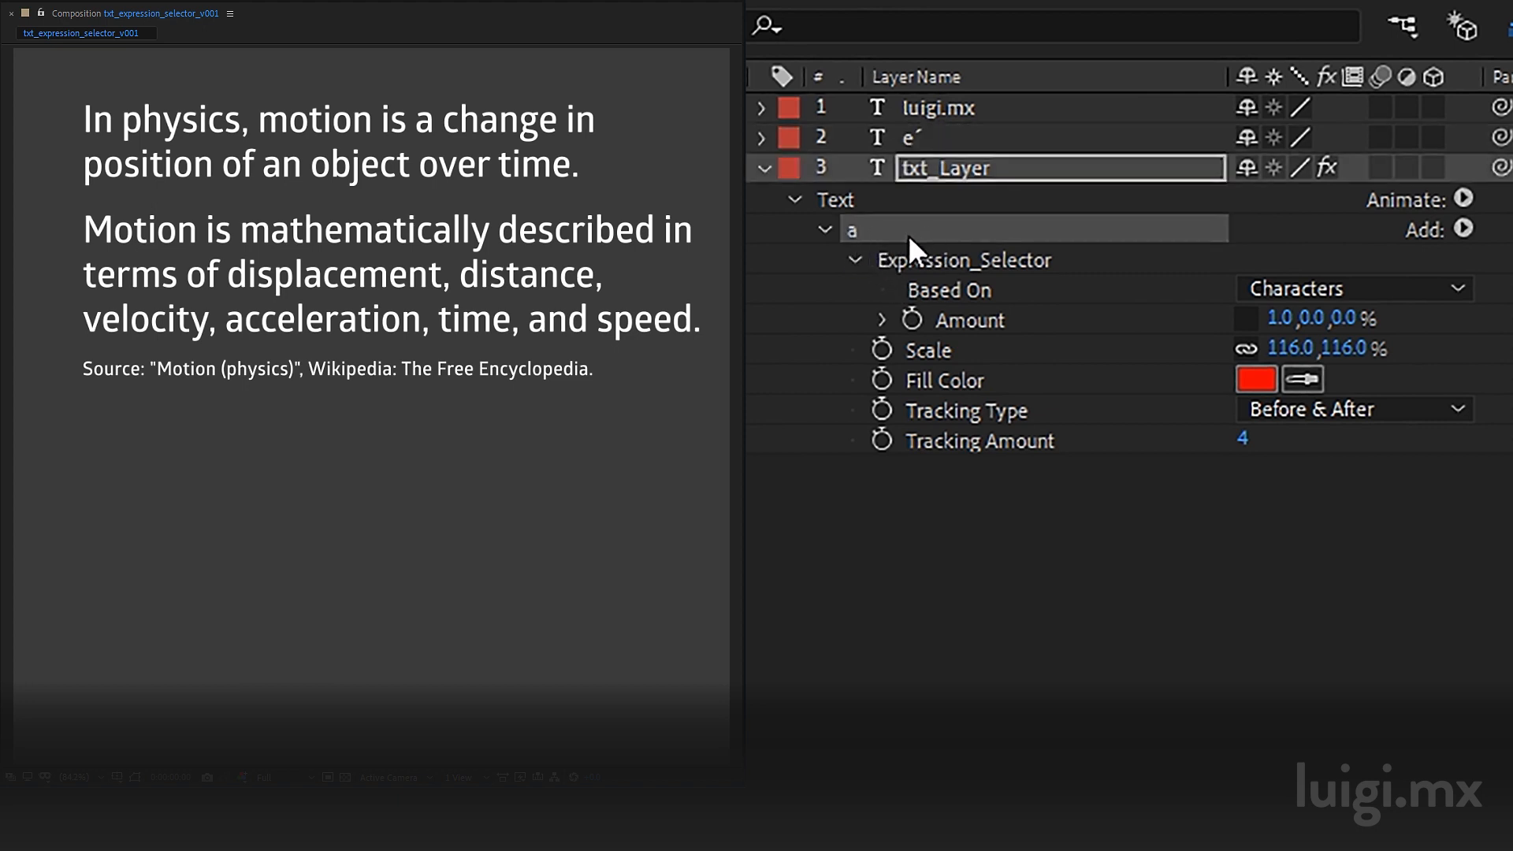